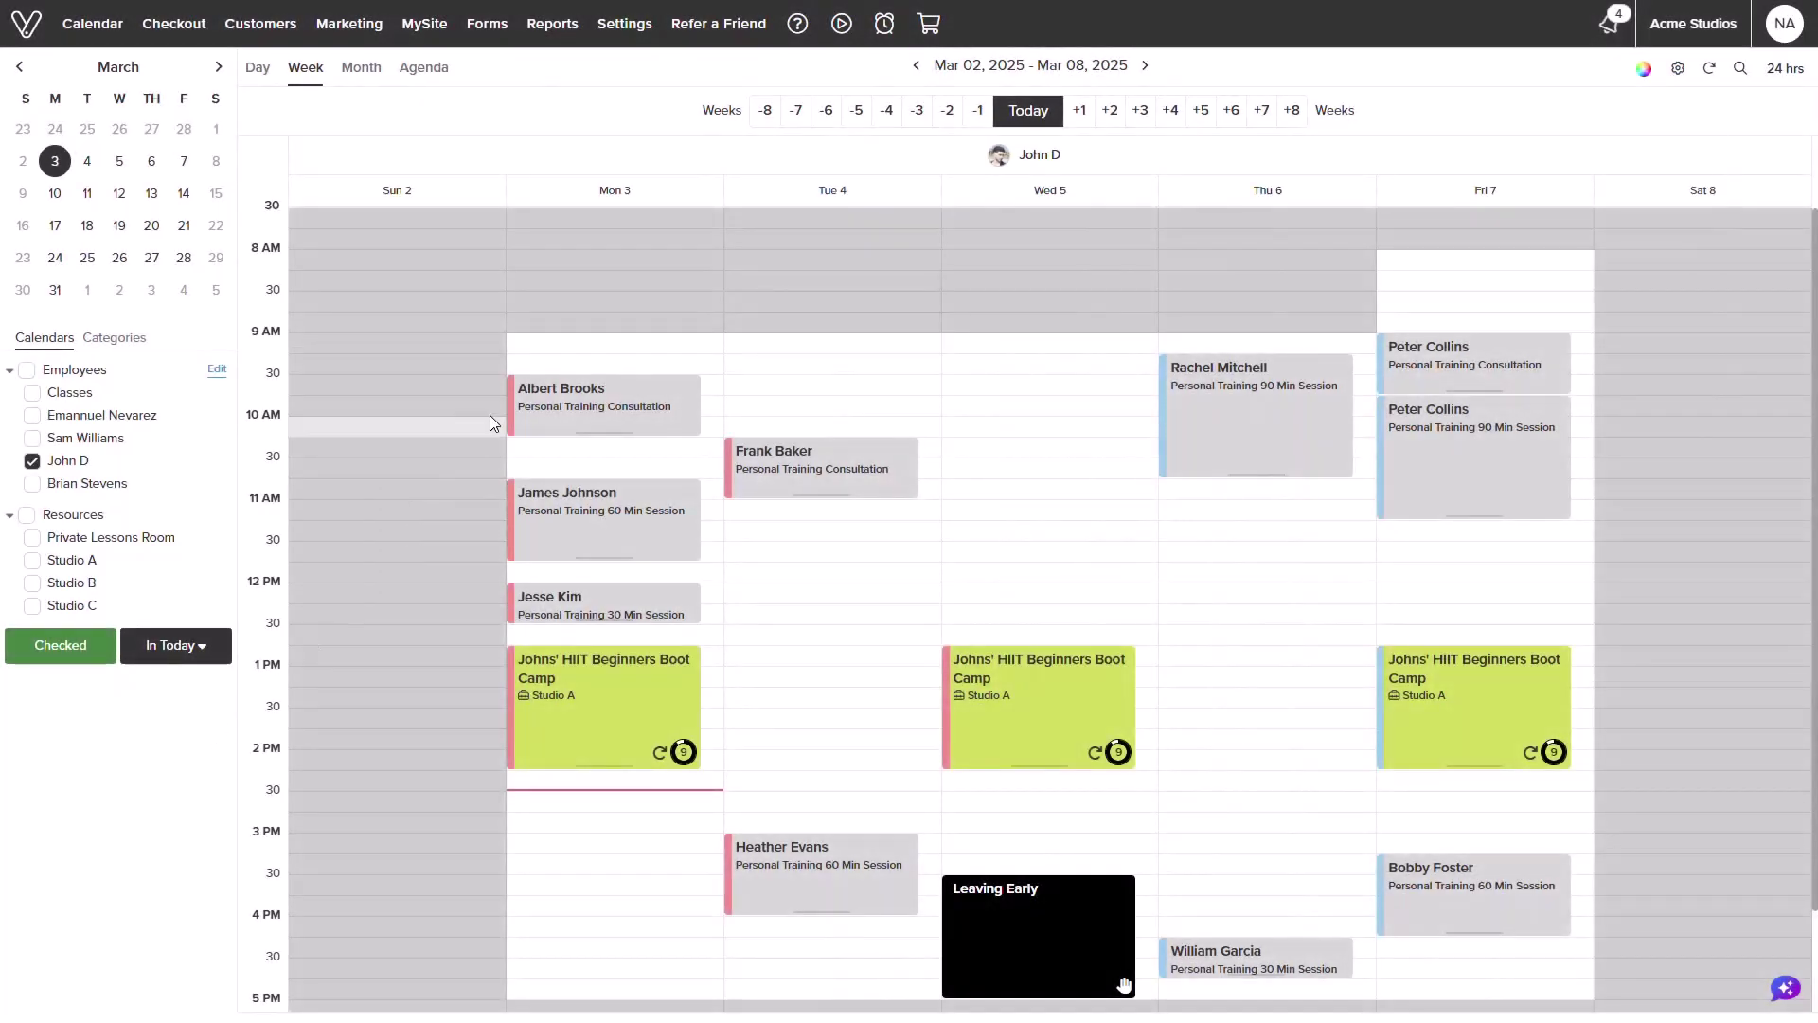
Go to All Settings and open the Online Appointment Rules page.
{"action": "left_click", "coordinate": [623, 22]}
{"action": "left_click", "coordinate": [634, 70]}
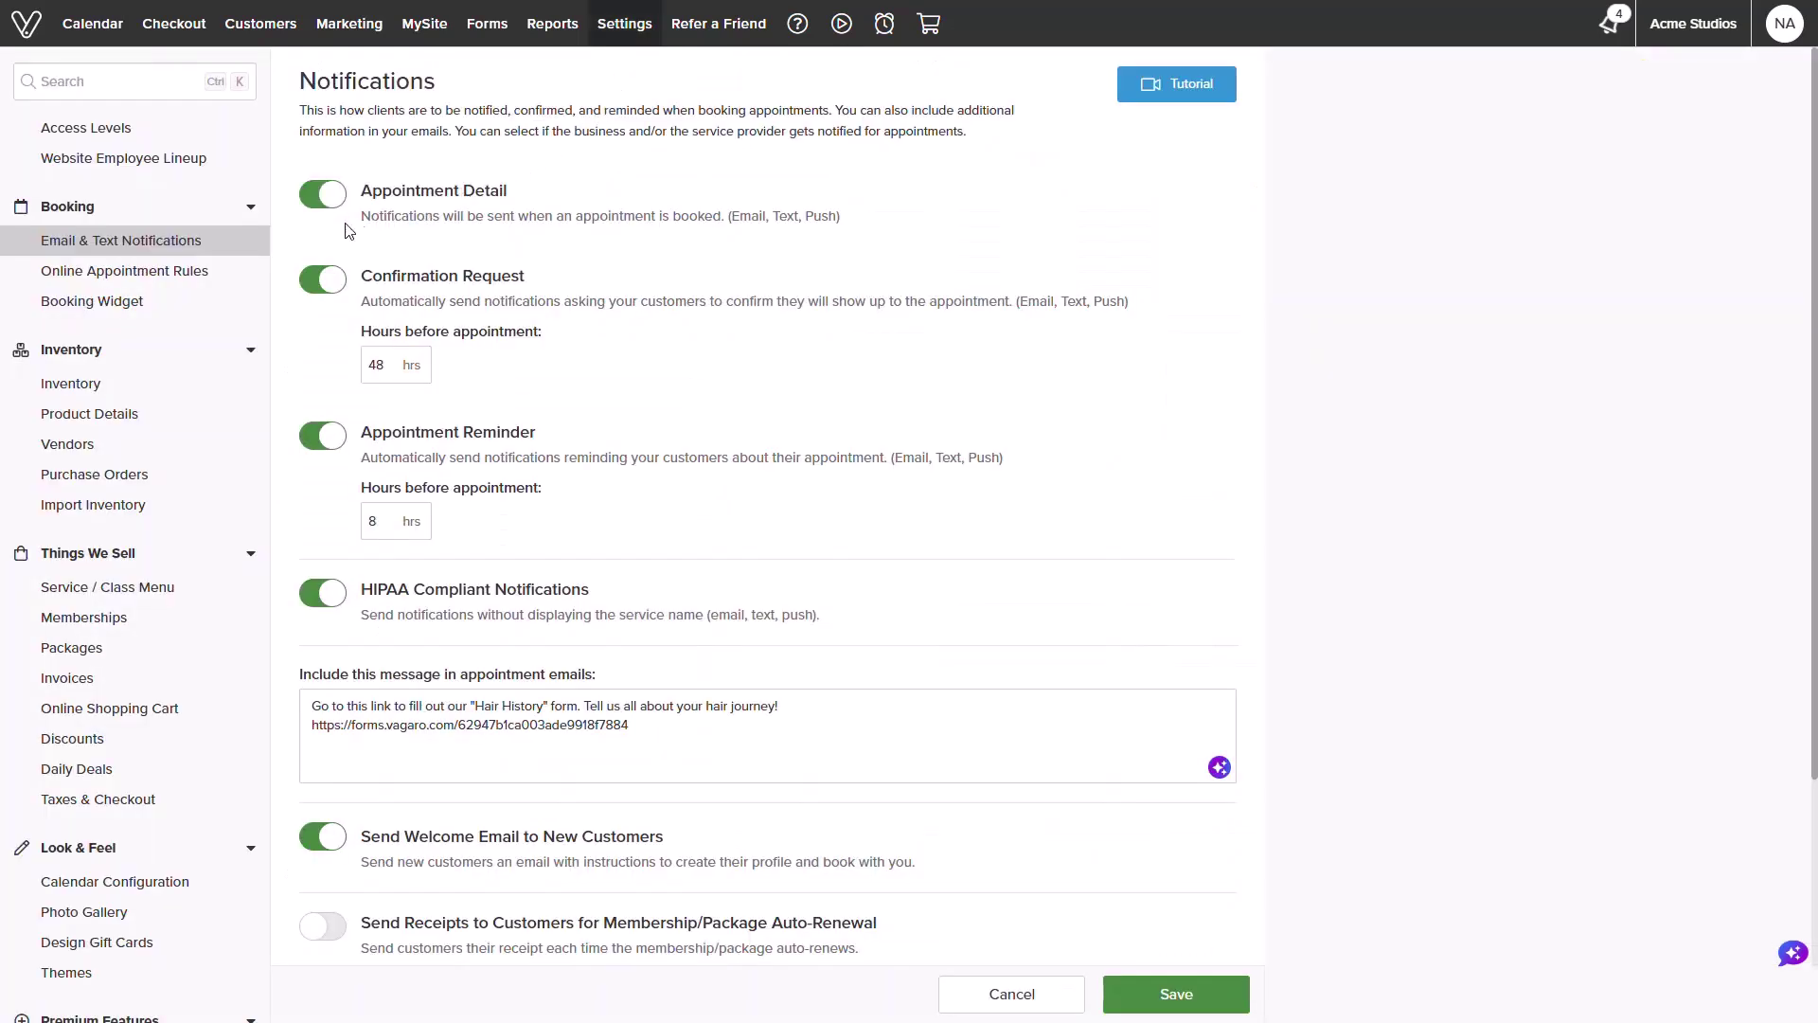
{"action": "left_click", "coordinate": [173, 273]}
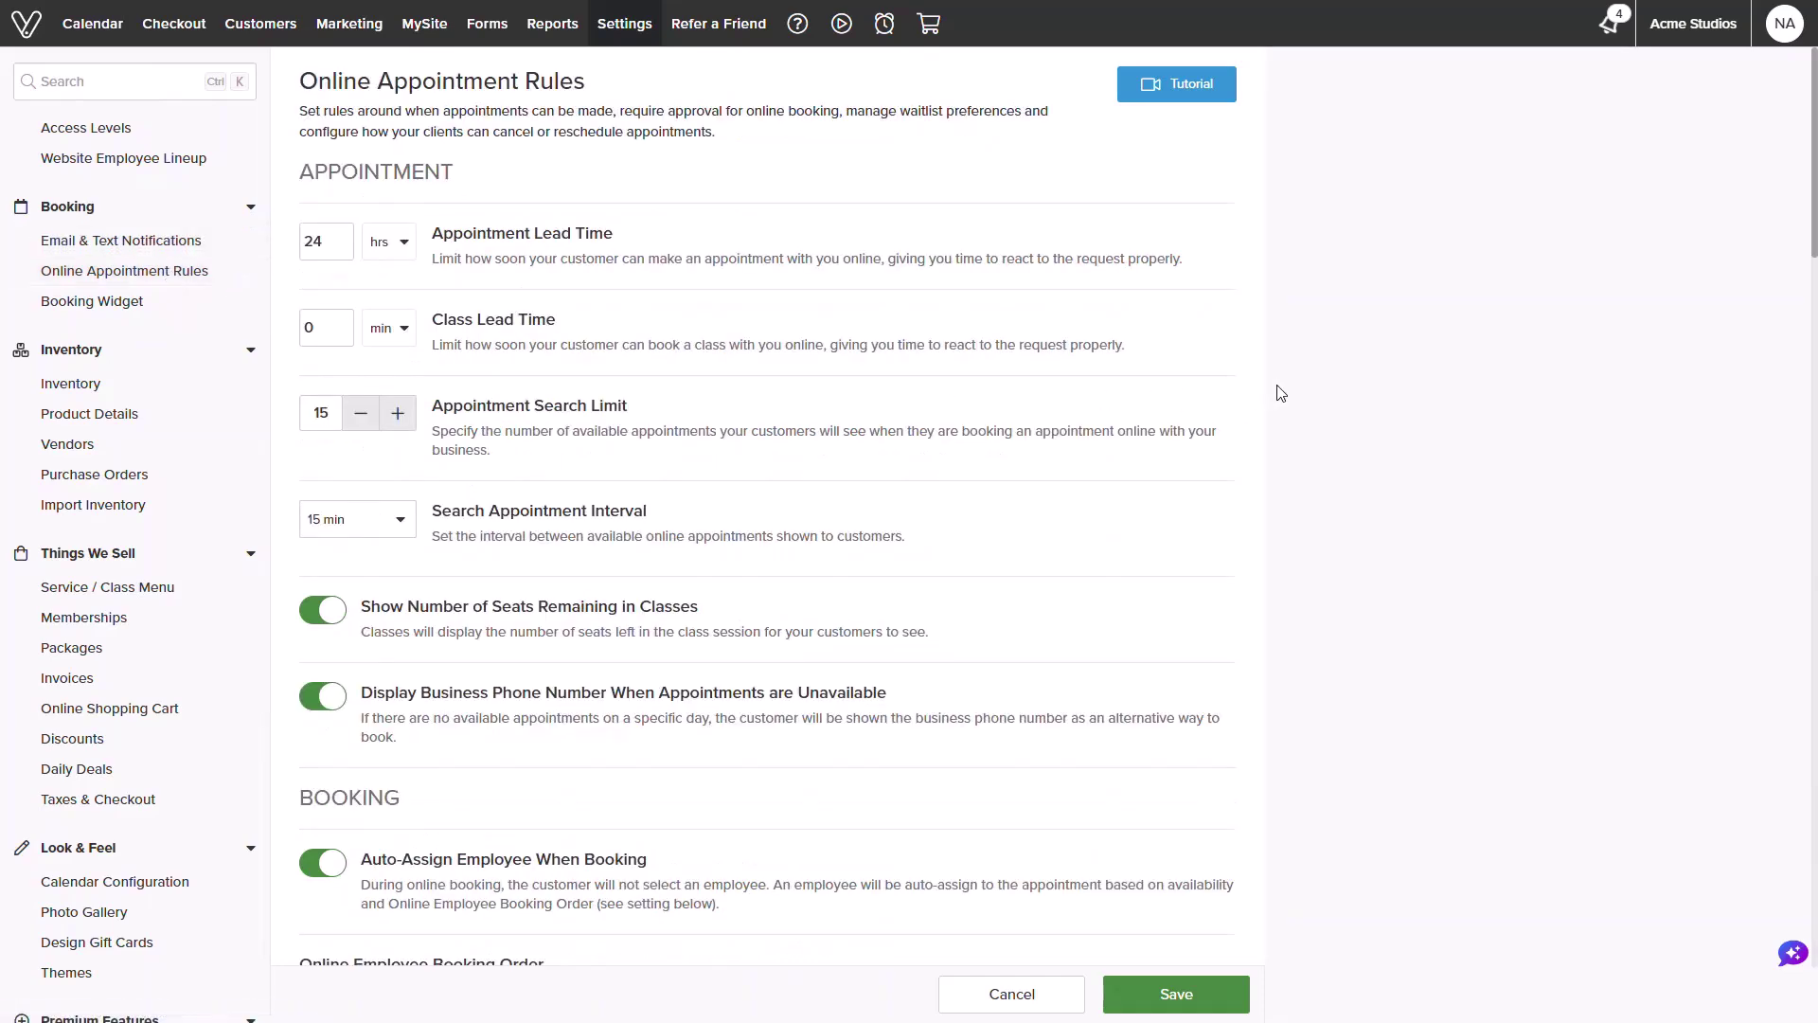
{"action": "scroll", "coordinate": [1279, 393], "scroll_direction": "down", "scroll_amount": 1}
{"action": "scroll", "coordinate": [1278, 394], "scroll_direction": "down", "scroll_amount": 3}
{"action": "scroll", "coordinate": [1278, 393], "scroll_direction": "down", "scroll_amount": 3}
{"action": "scroll", "coordinate": [1278, 394], "scroll_direction": "down", "scroll_amount": 3}
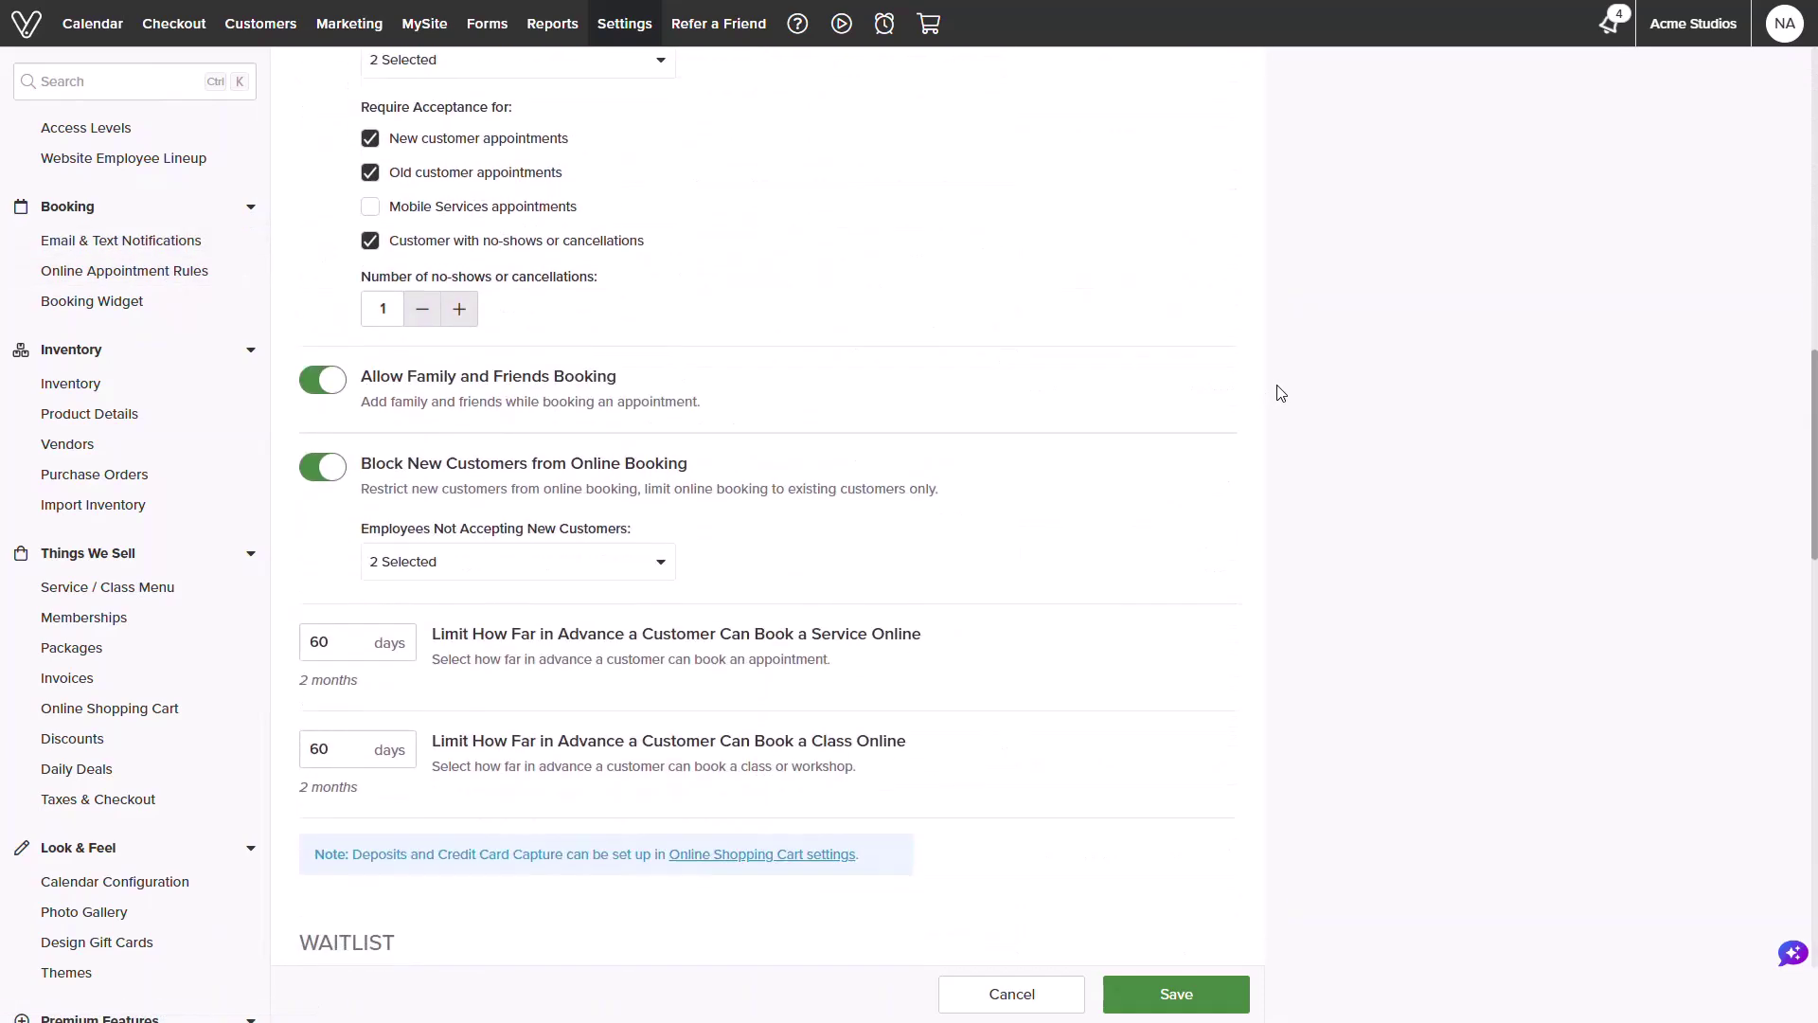
{"action": "scroll", "coordinate": [1278, 393], "scroll_direction": "down", "scroll_amount": 3}
{"action": "scroll", "coordinate": [1278, 394], "scroll_direction": "down", "scroll_amount": 2}
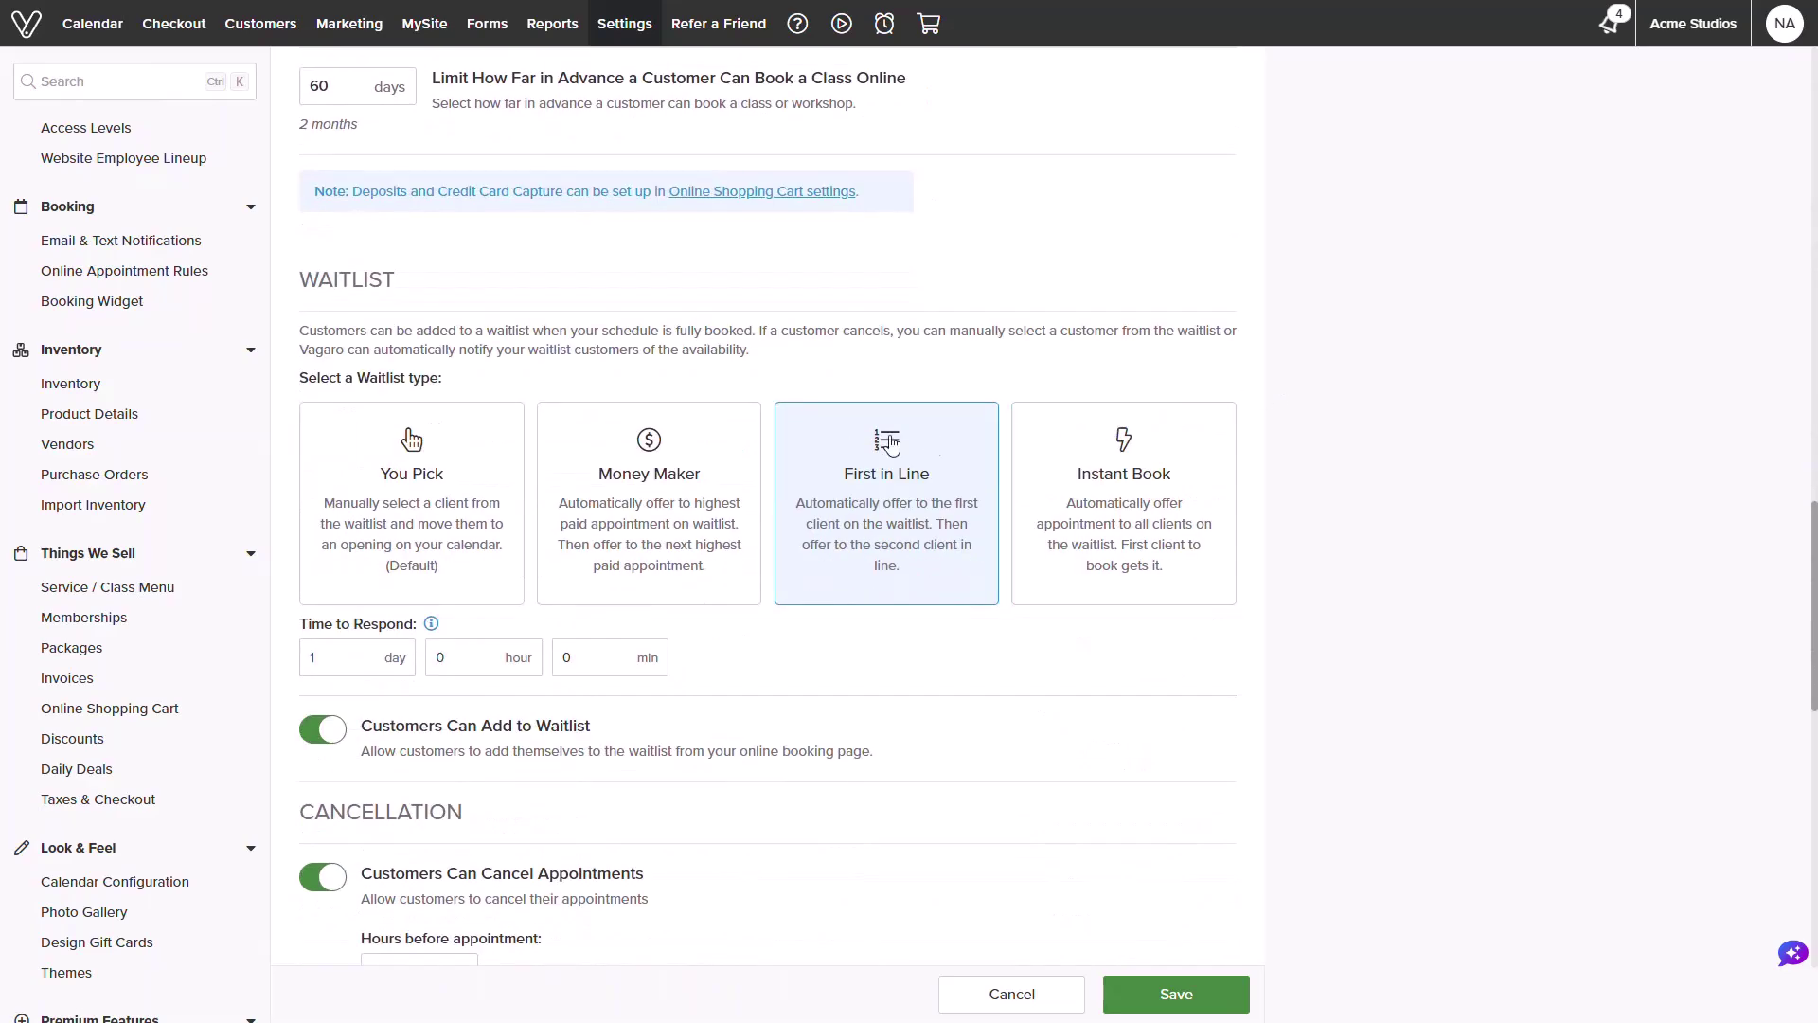
Try the You Pick waitlist type, then confirm switching to Money Maker.
{"action": "left_click", "coordinate": [480, 440]}
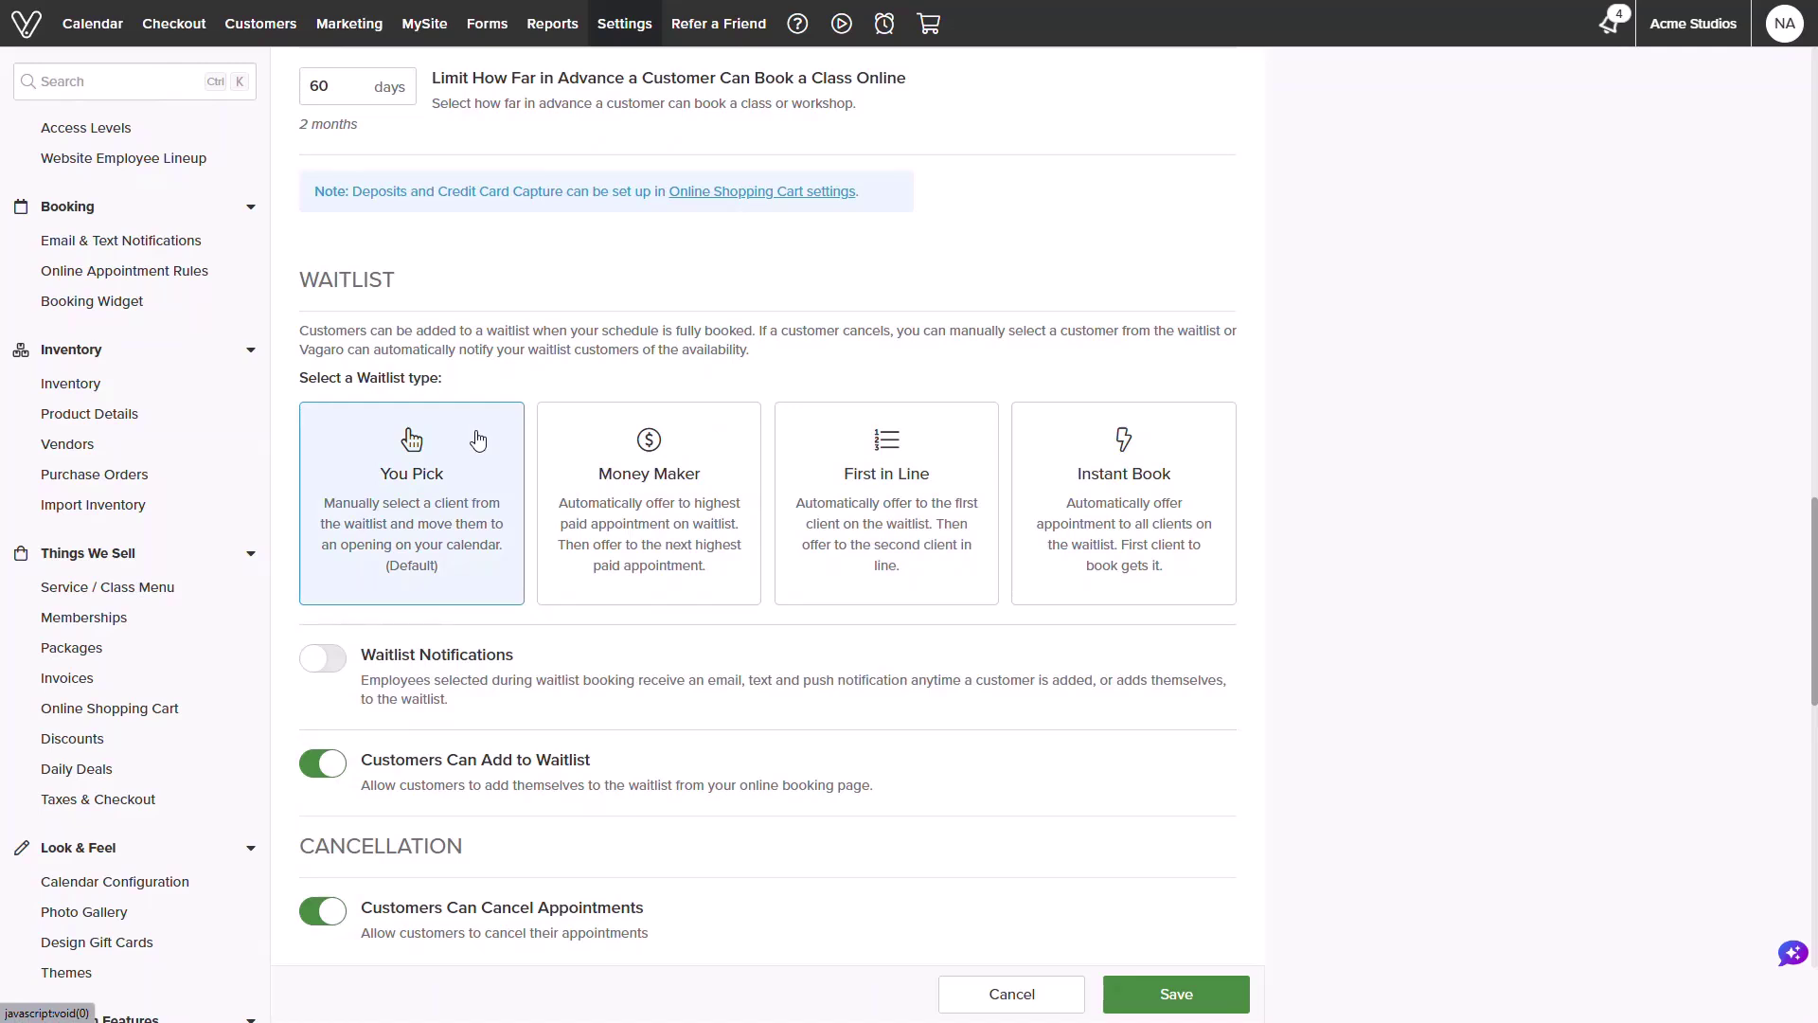
{"action": "left_click", "coordinate": [634, 445]}
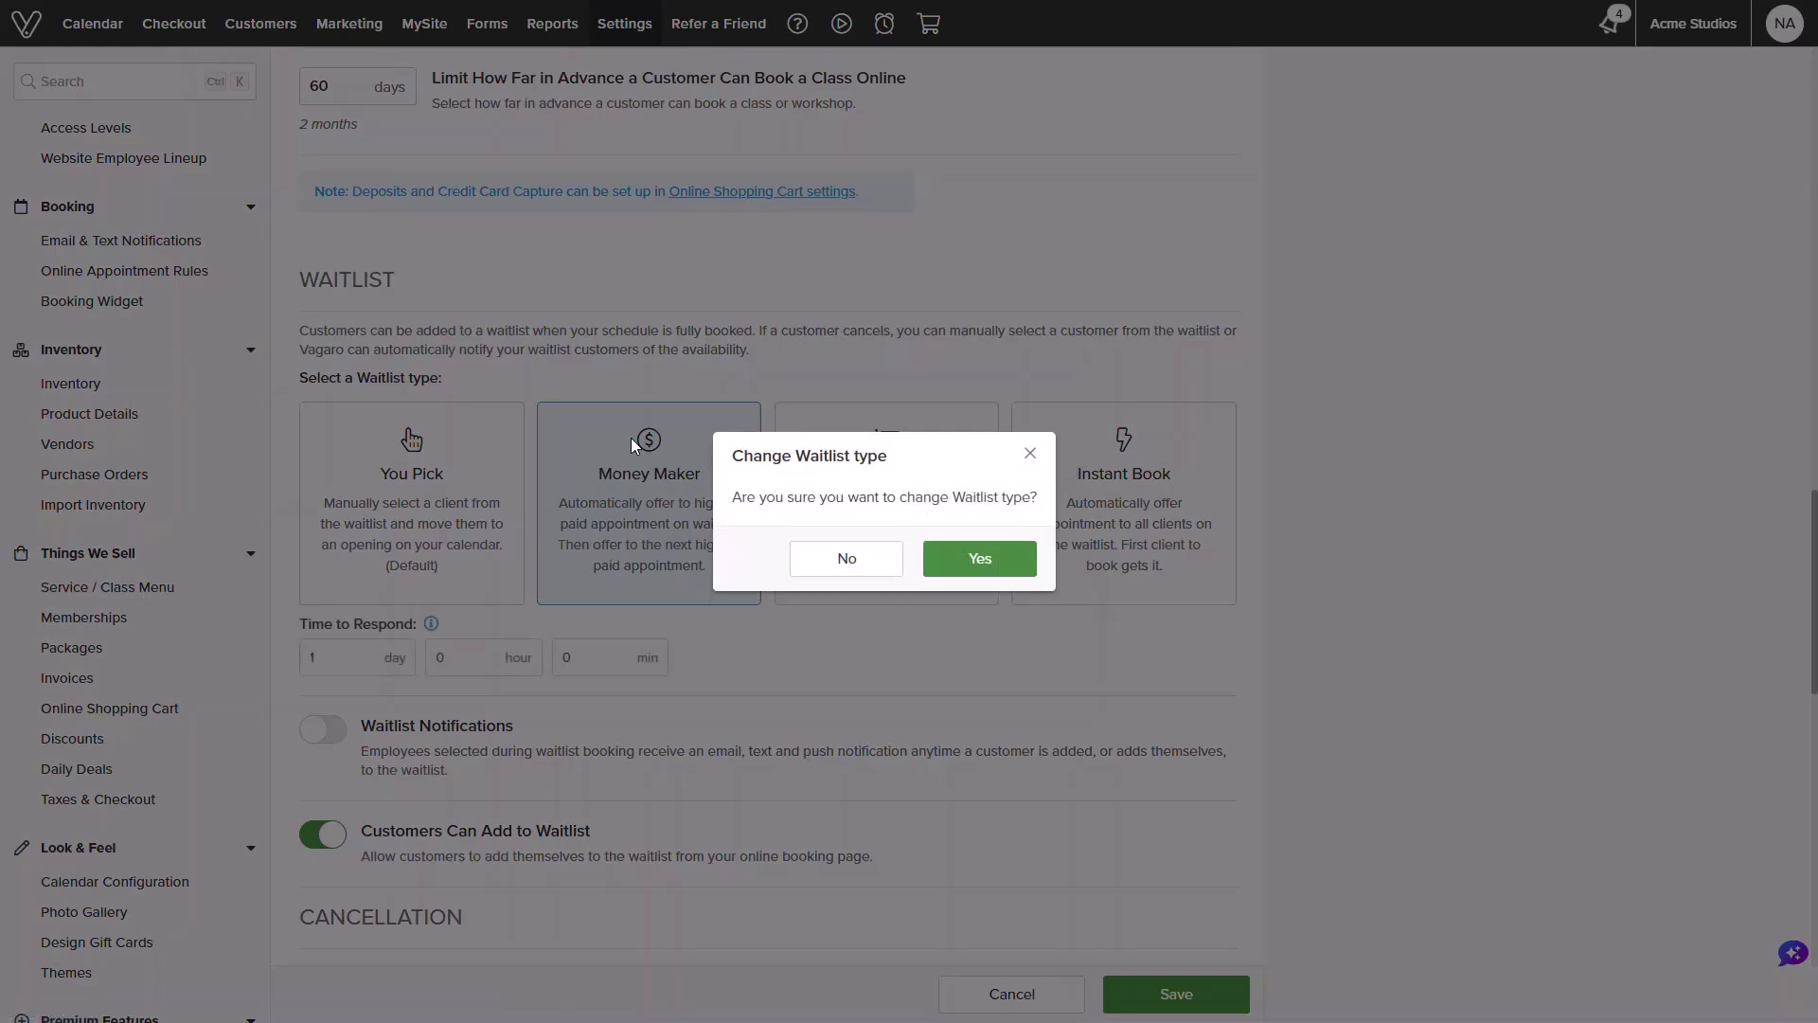
{"action": "left_click", "coordinate": [1015, 567]}
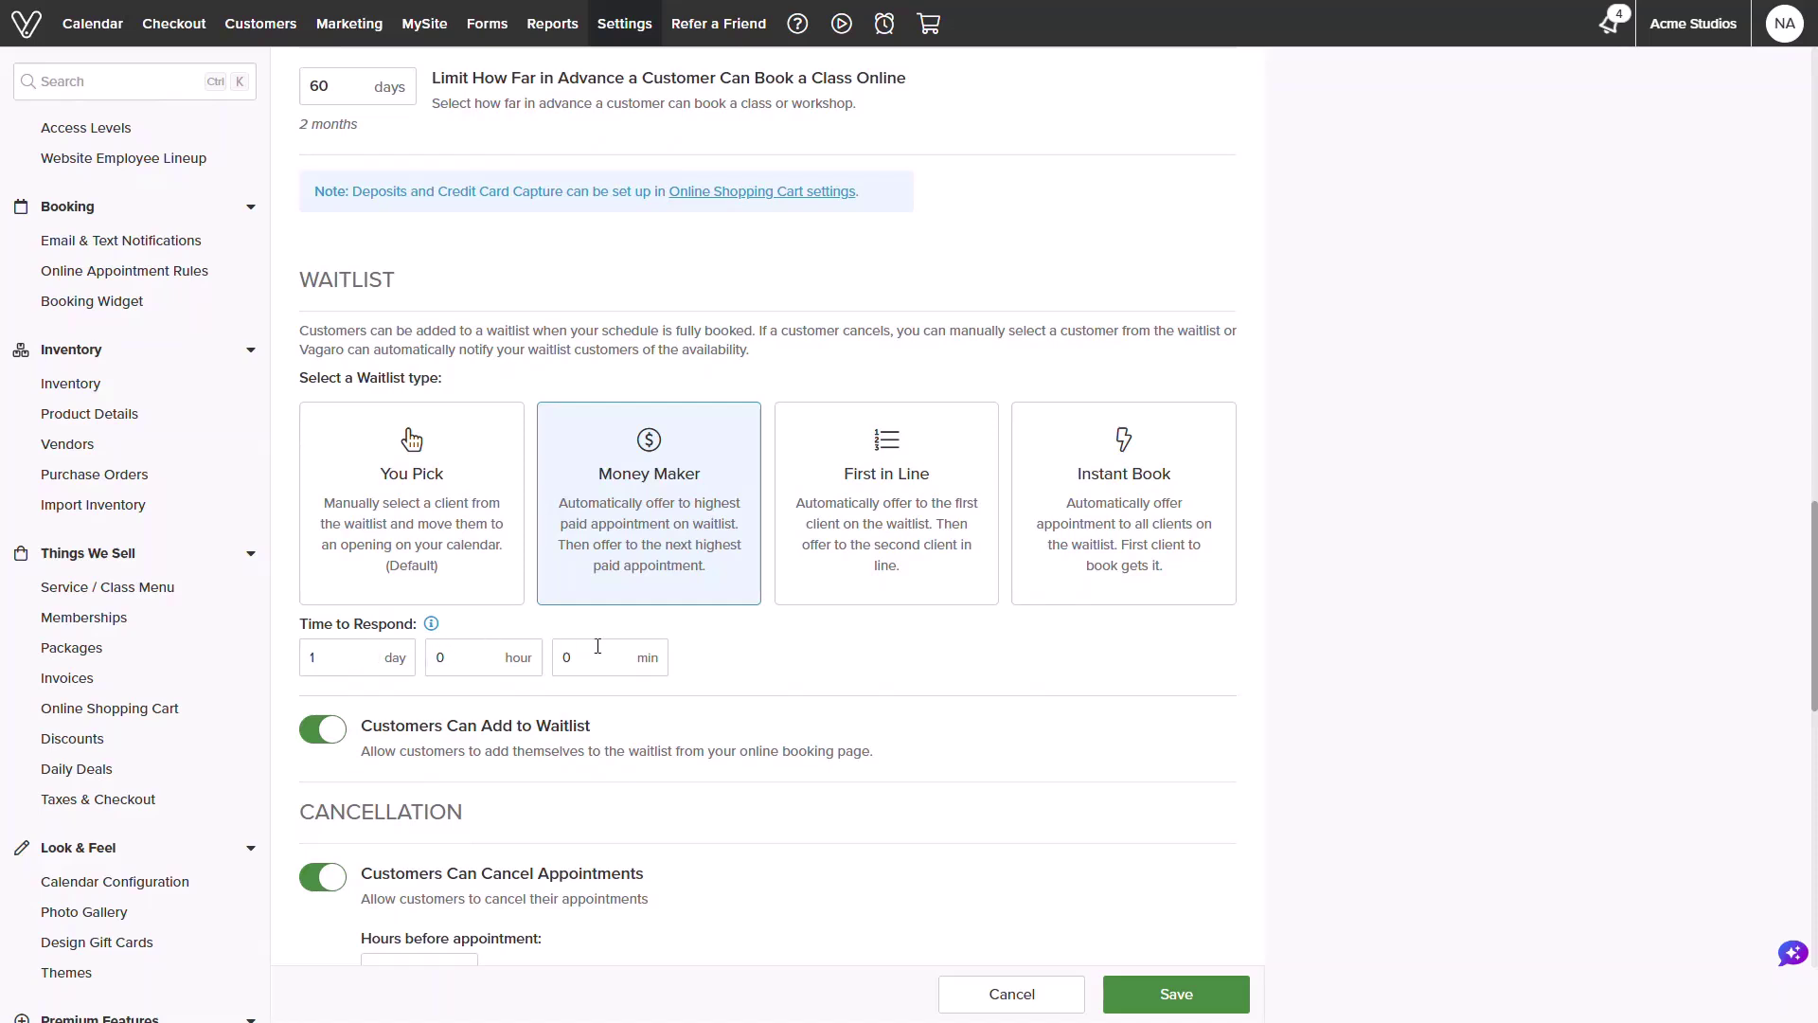
Decline the First in Line change, then confirm switching to Instant Book.
{"action": "left_click", "coordinate": [803, 566]}
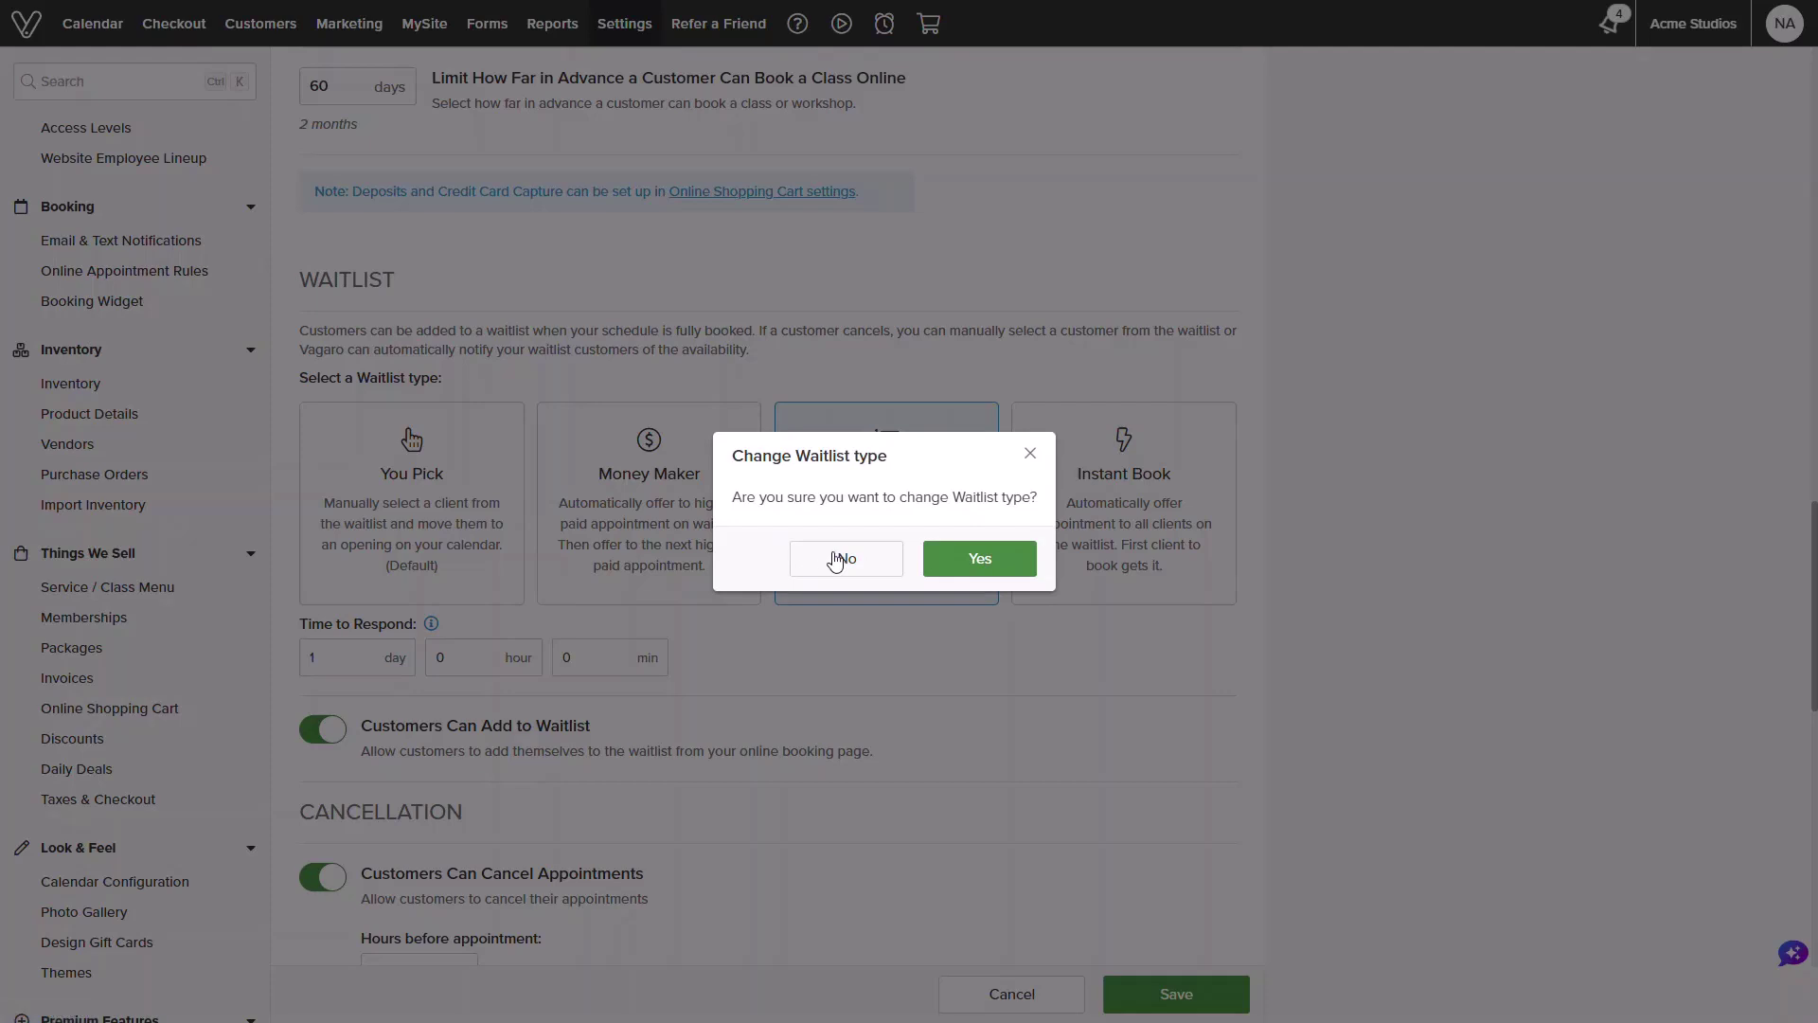
{"action": "left_click", "coordinate": [961, 566]}
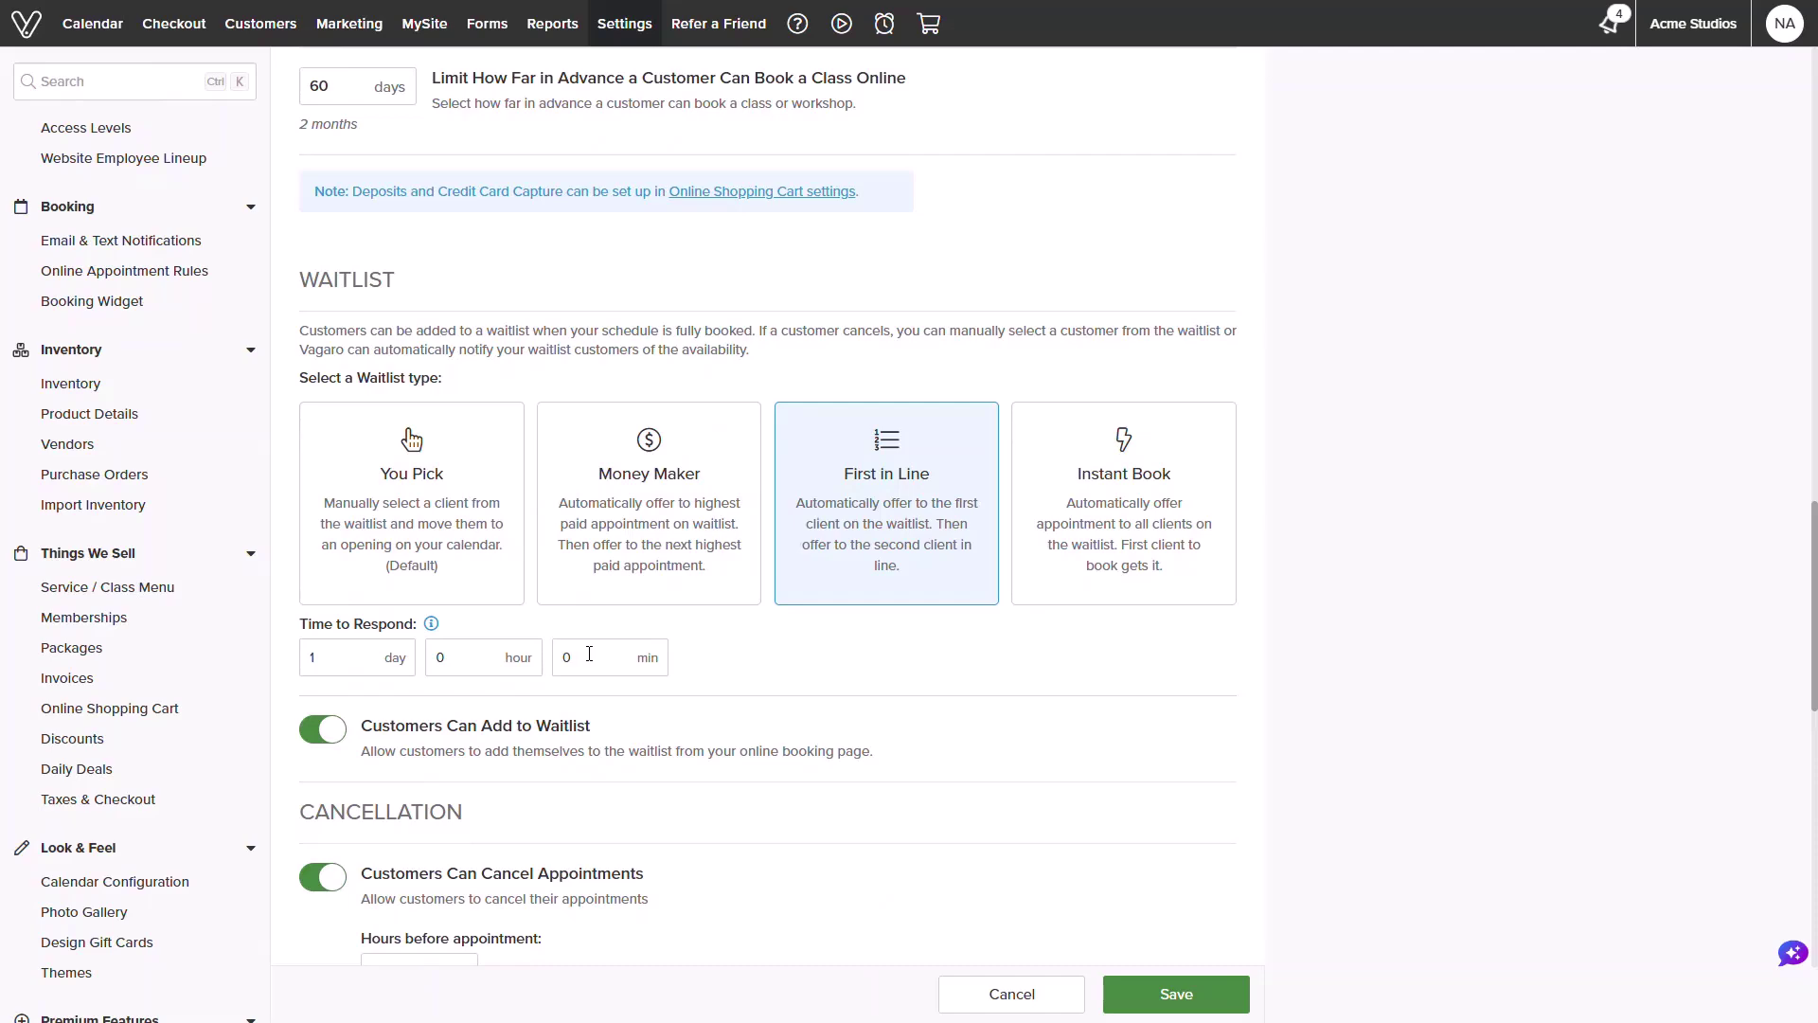
{"action": "left_click", "coordinate": [1050, 544]}
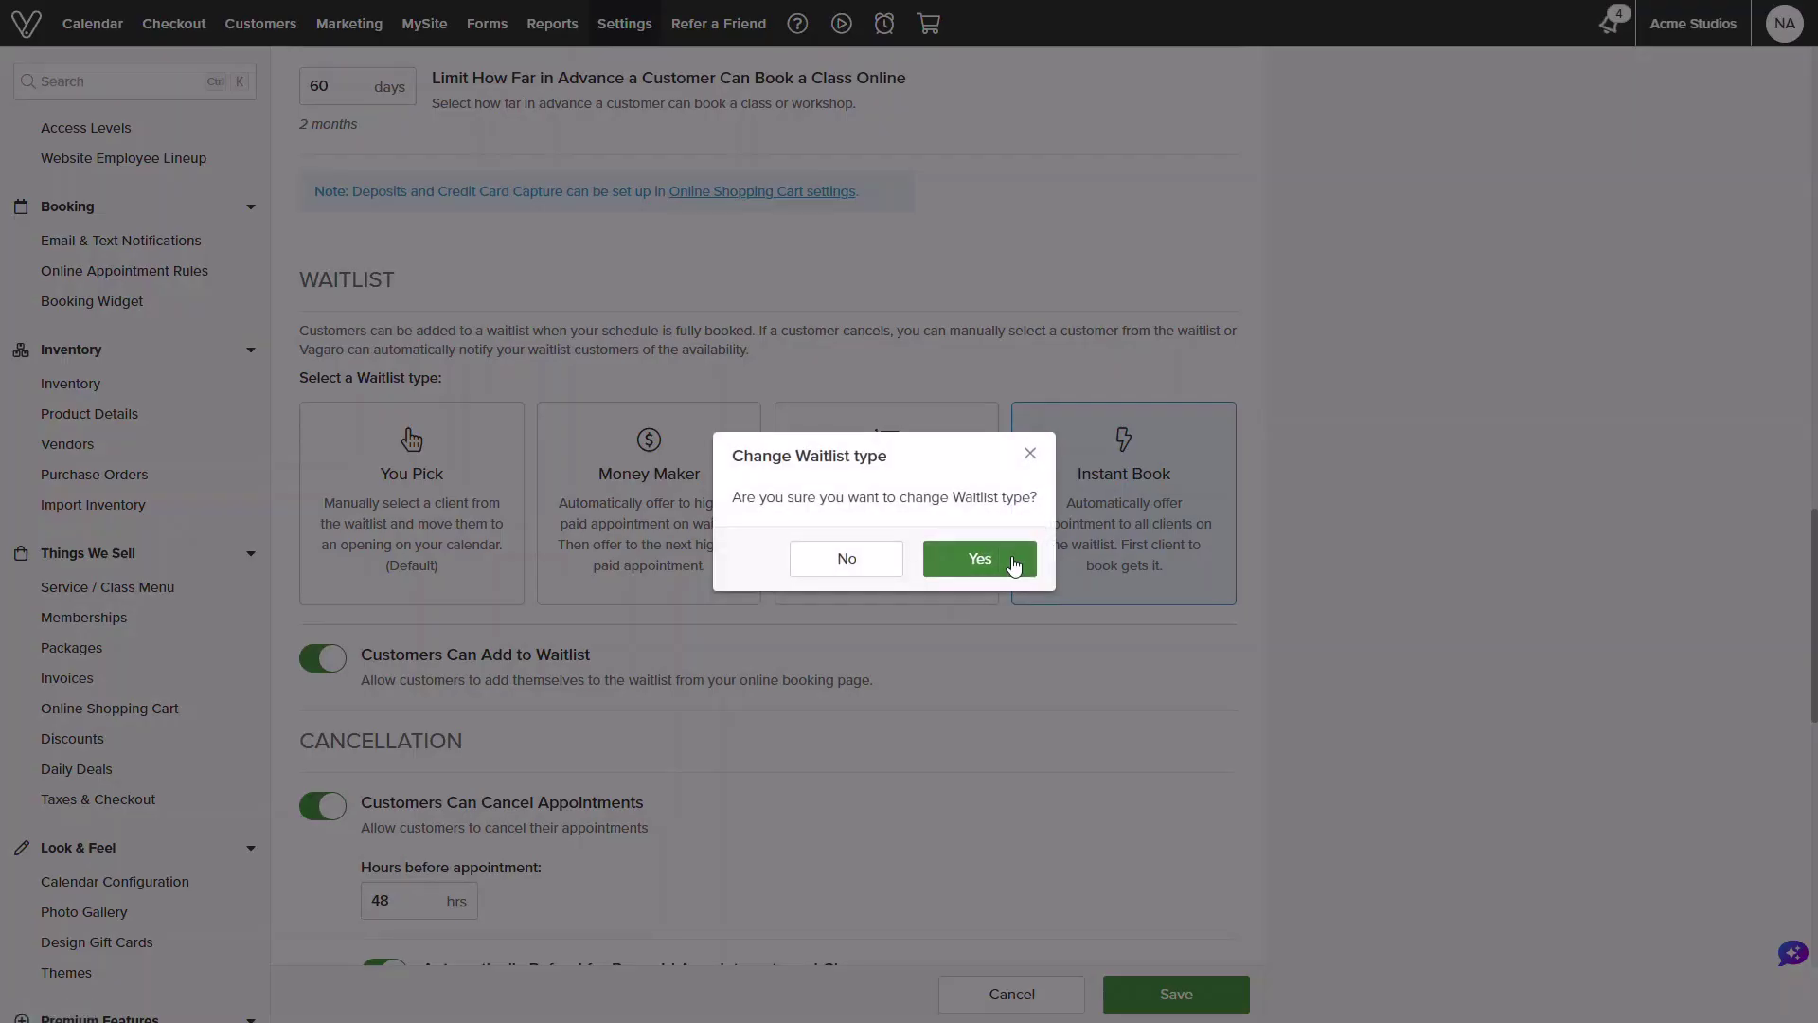
{"action": "left_click", "coordinate": [1015, 561]}
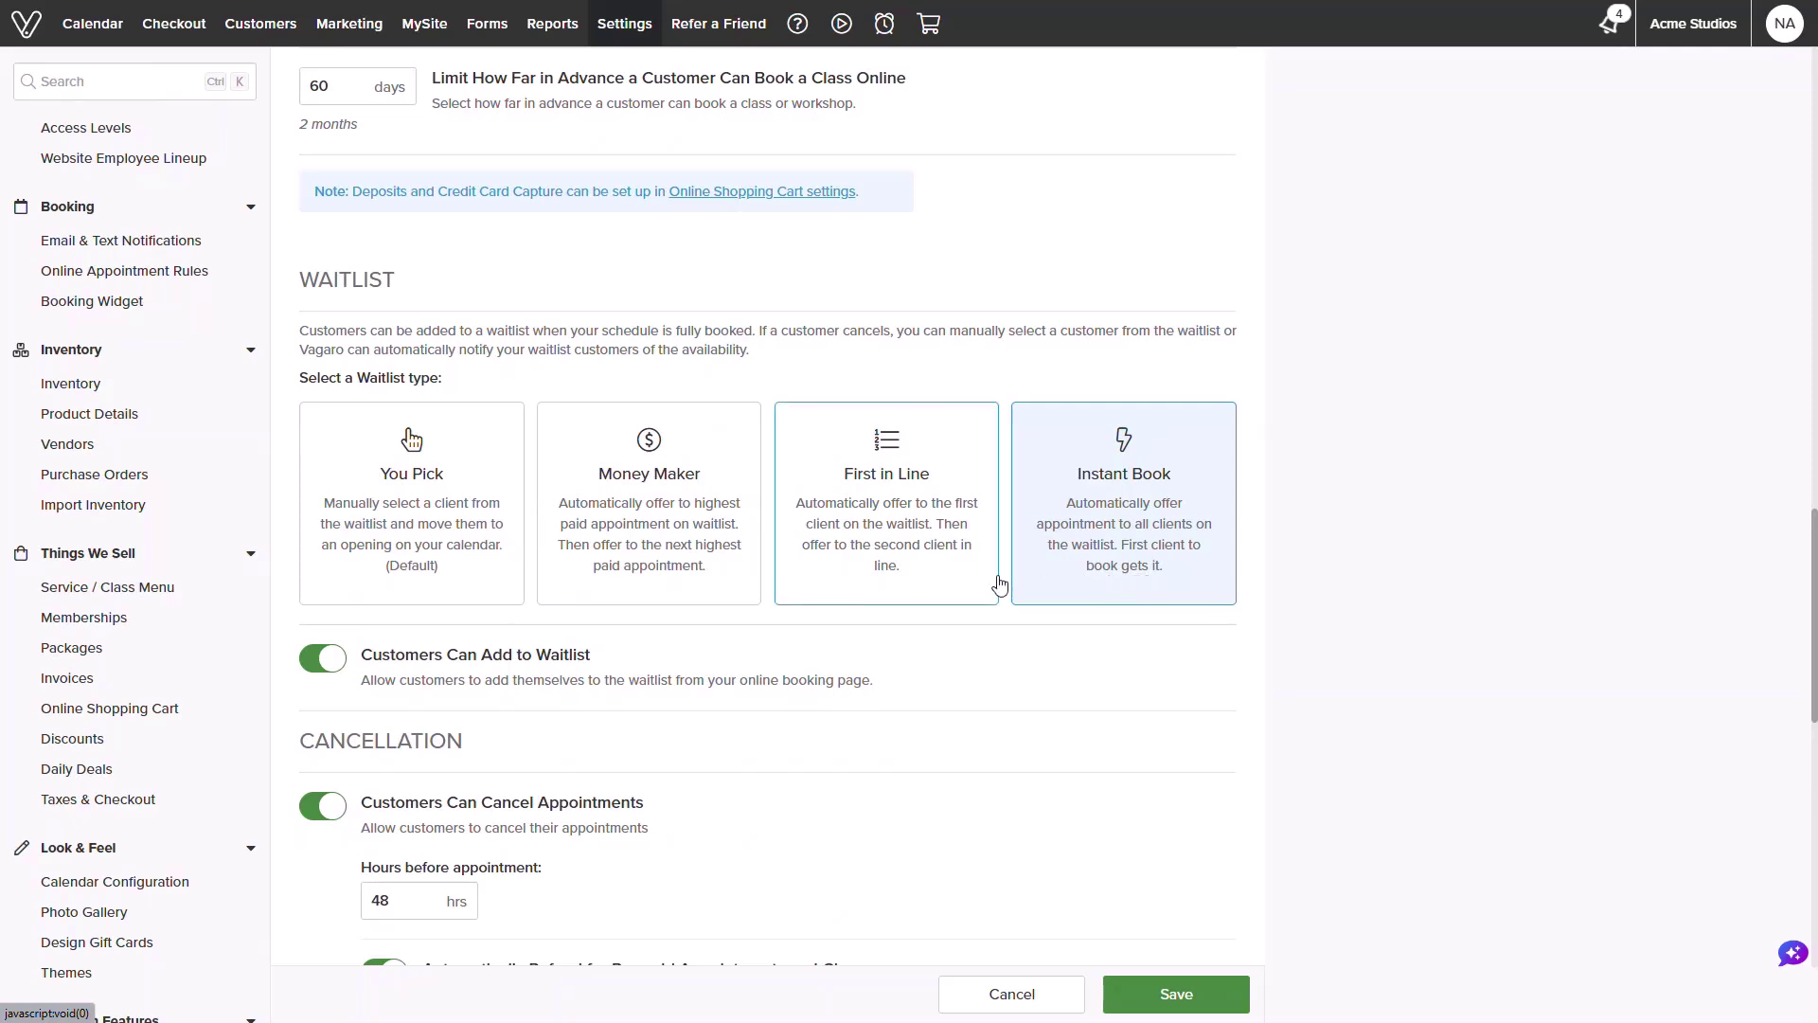
Confirm Money Maker as the waitlist type with a 0-day, 6-hour response time.
{"action": "left_click", "coordinate": [712, 573]}
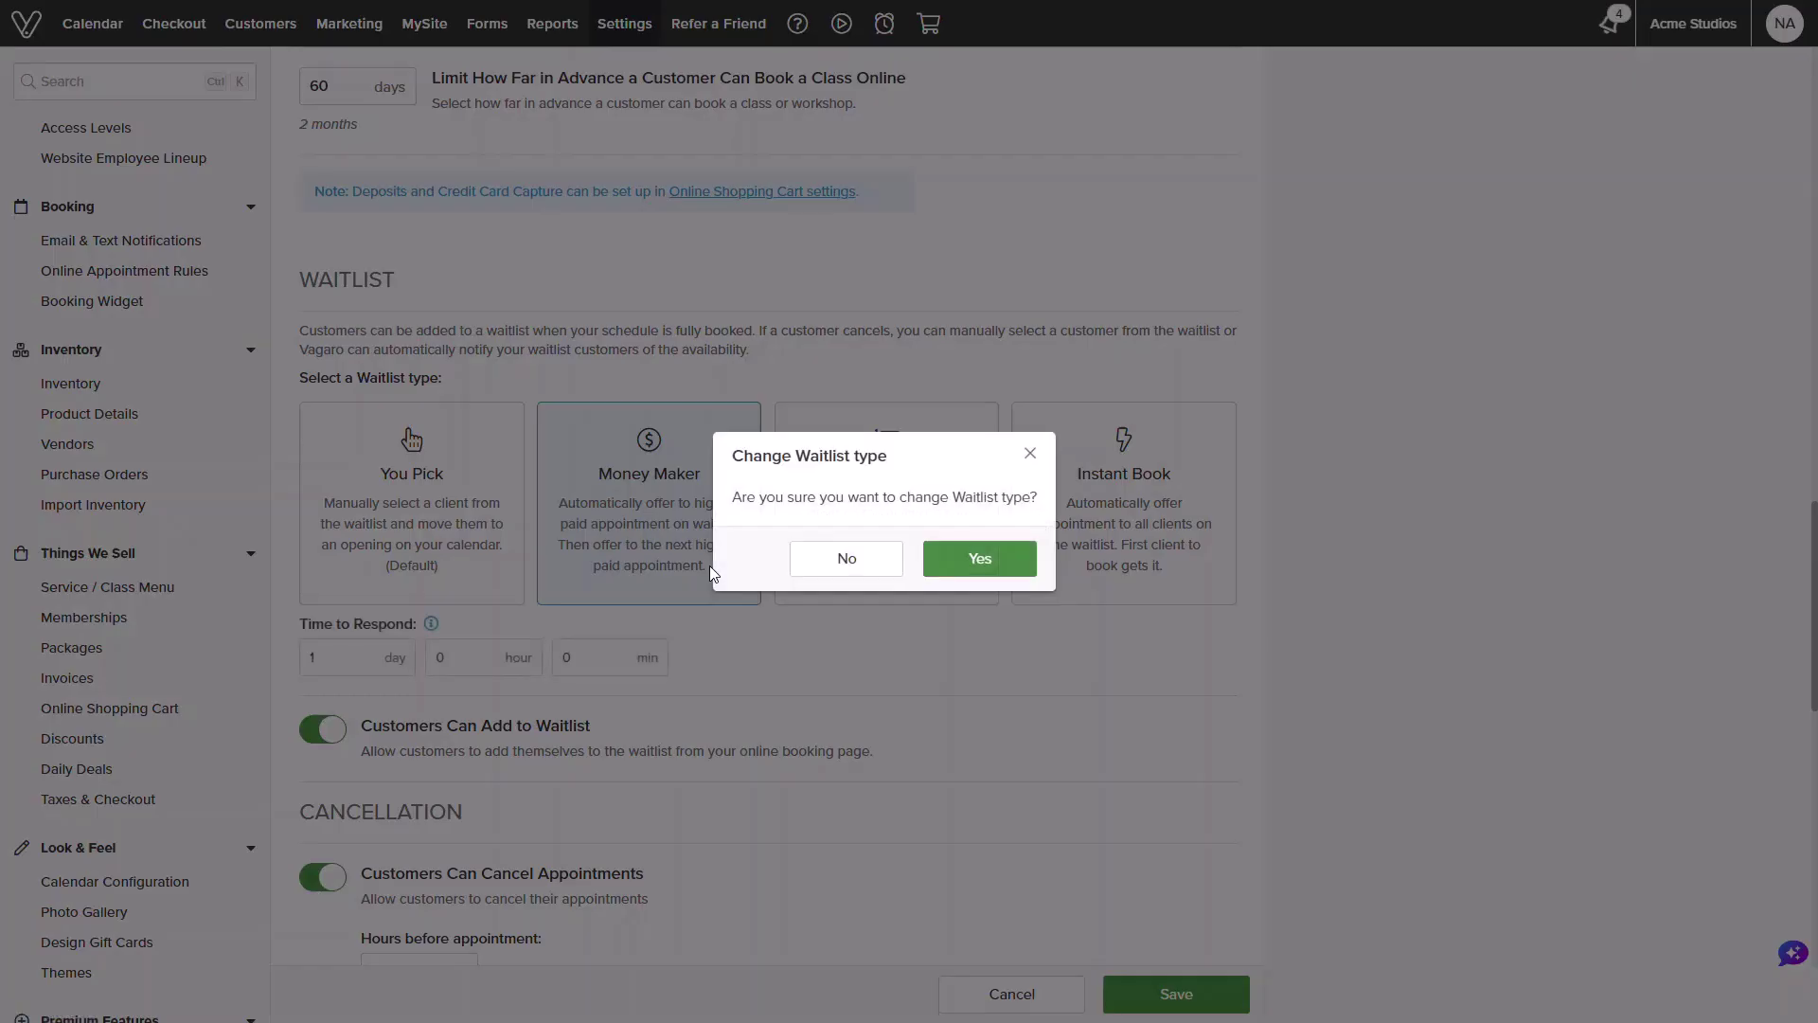
{"action": "left_click", "coordinate": [999, 568]}
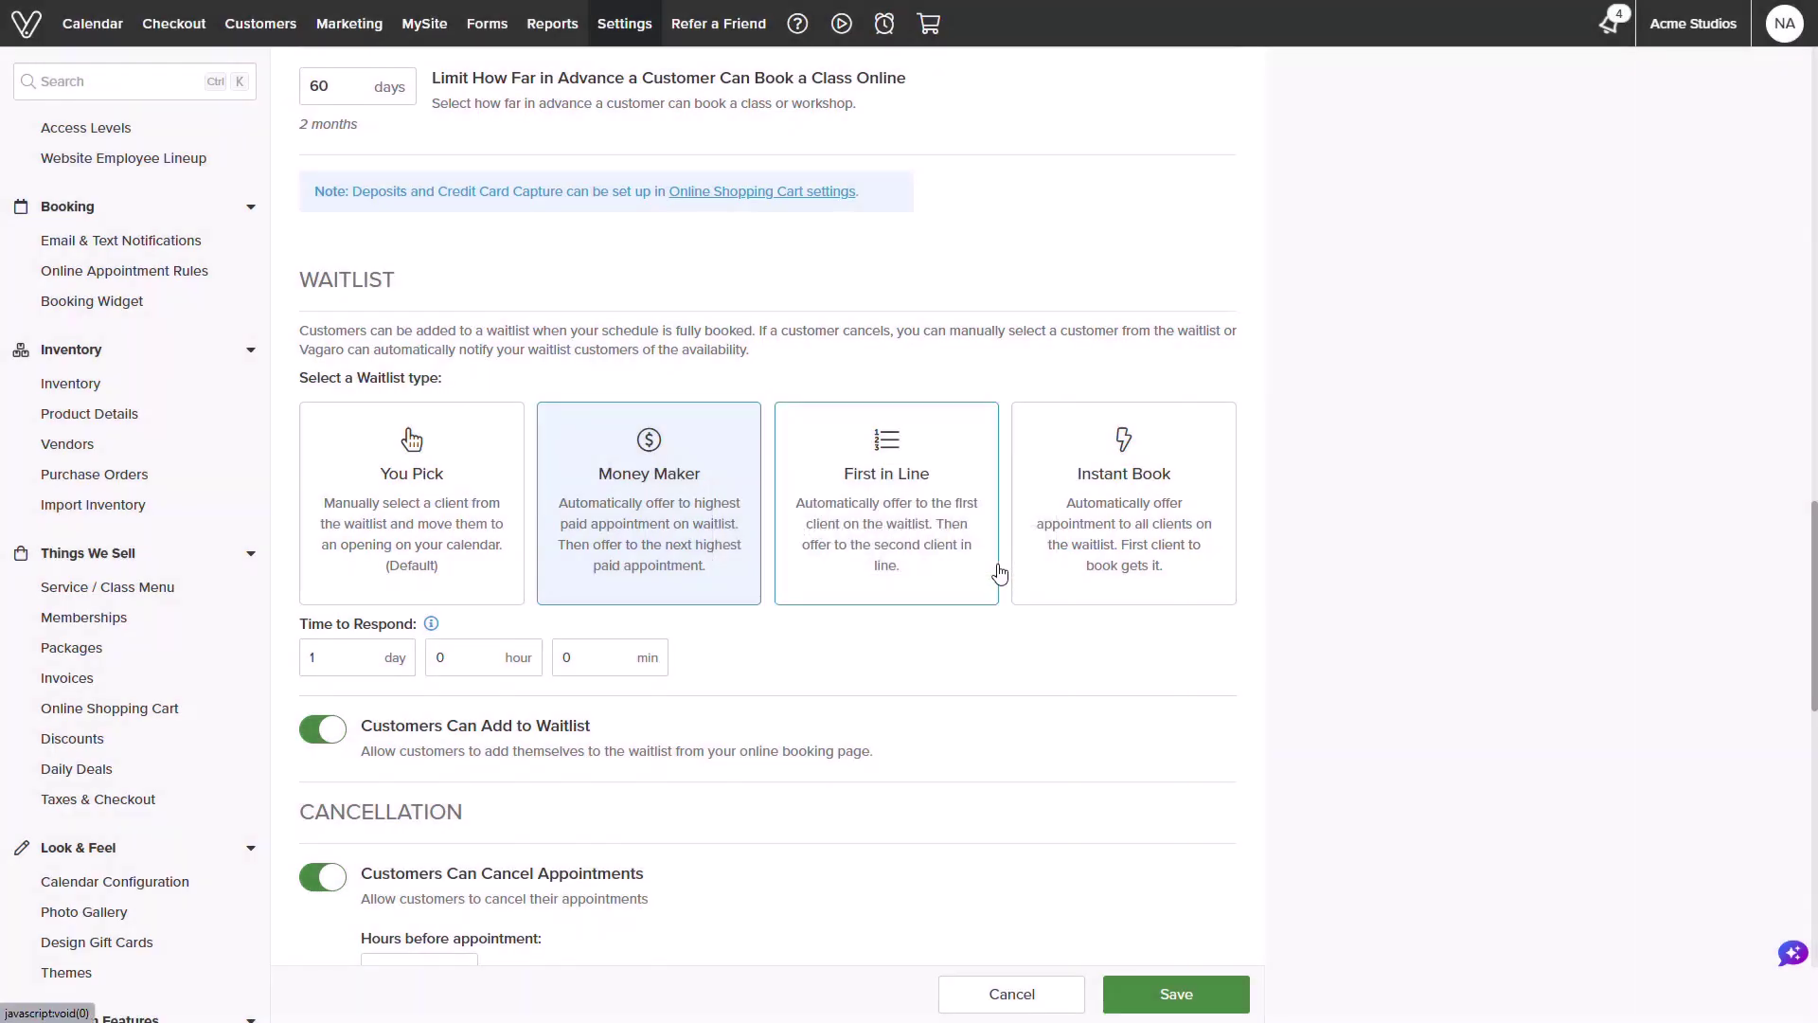
{"action": "double_click", "coordinate": [376, 657]}
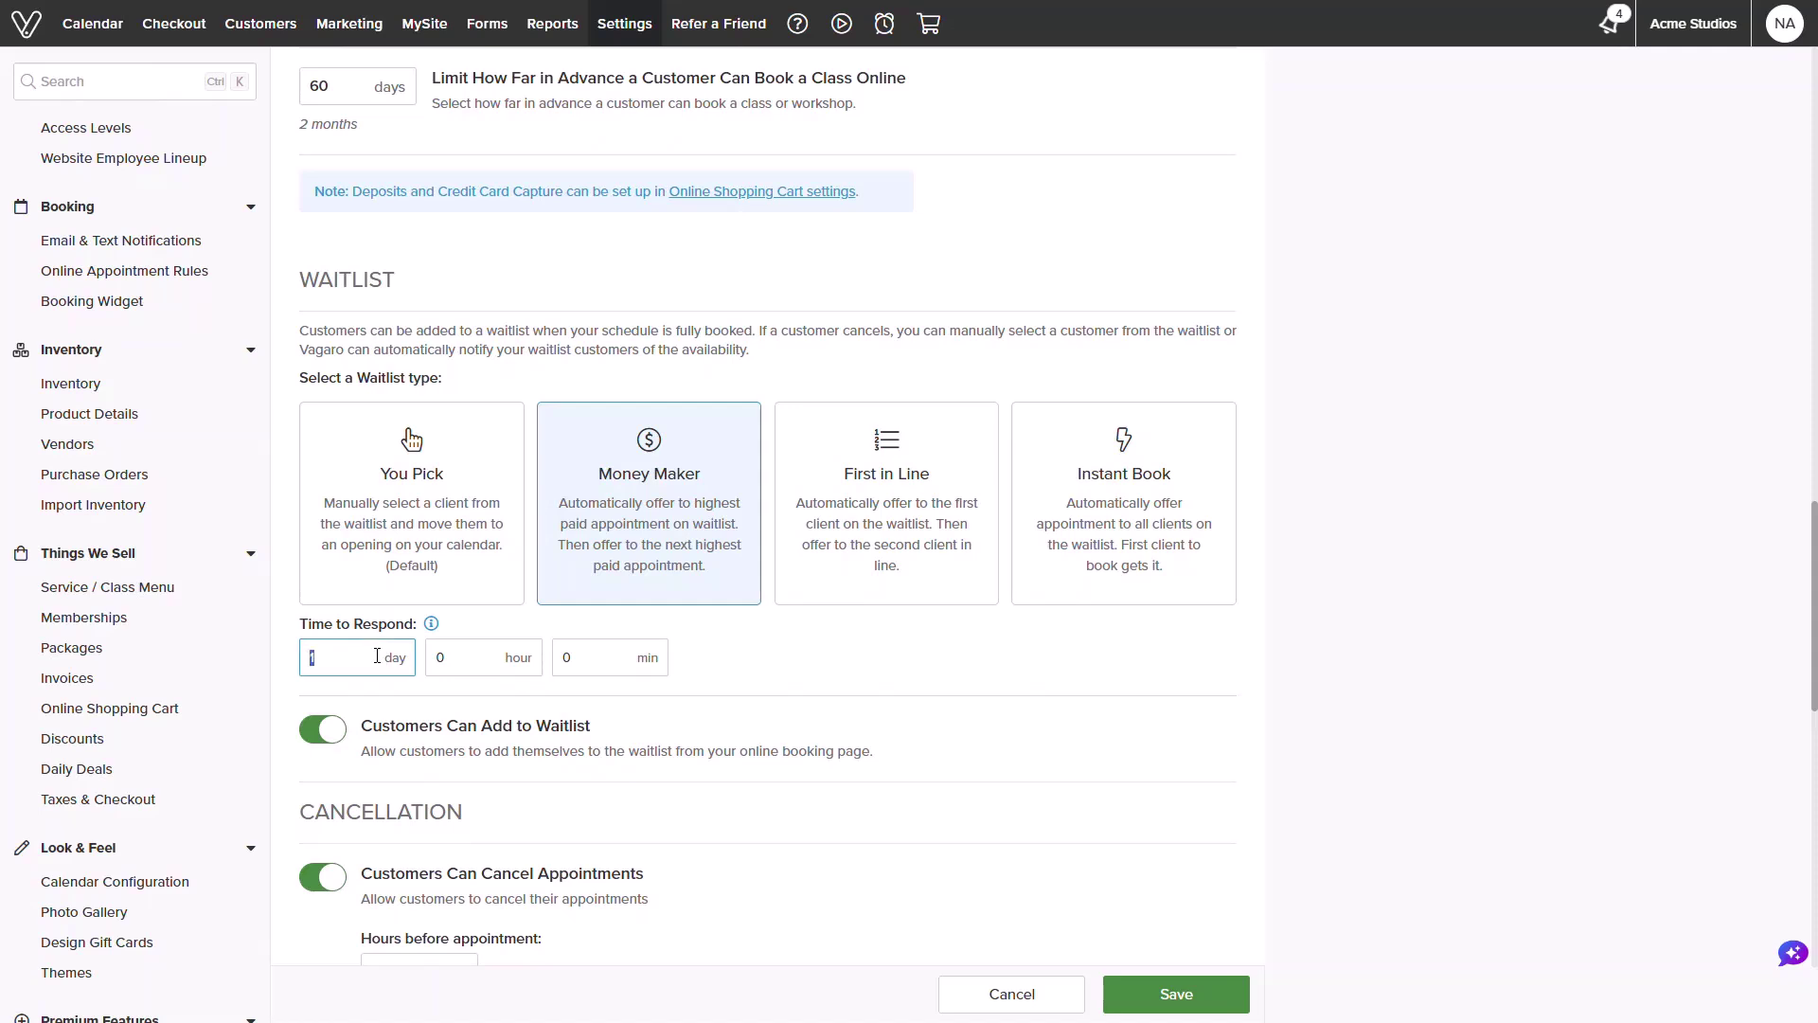
{"action": "type", "text": "0"}
{"action": "key", "text": "Tab"}
{"action": "type", "text": "6"}
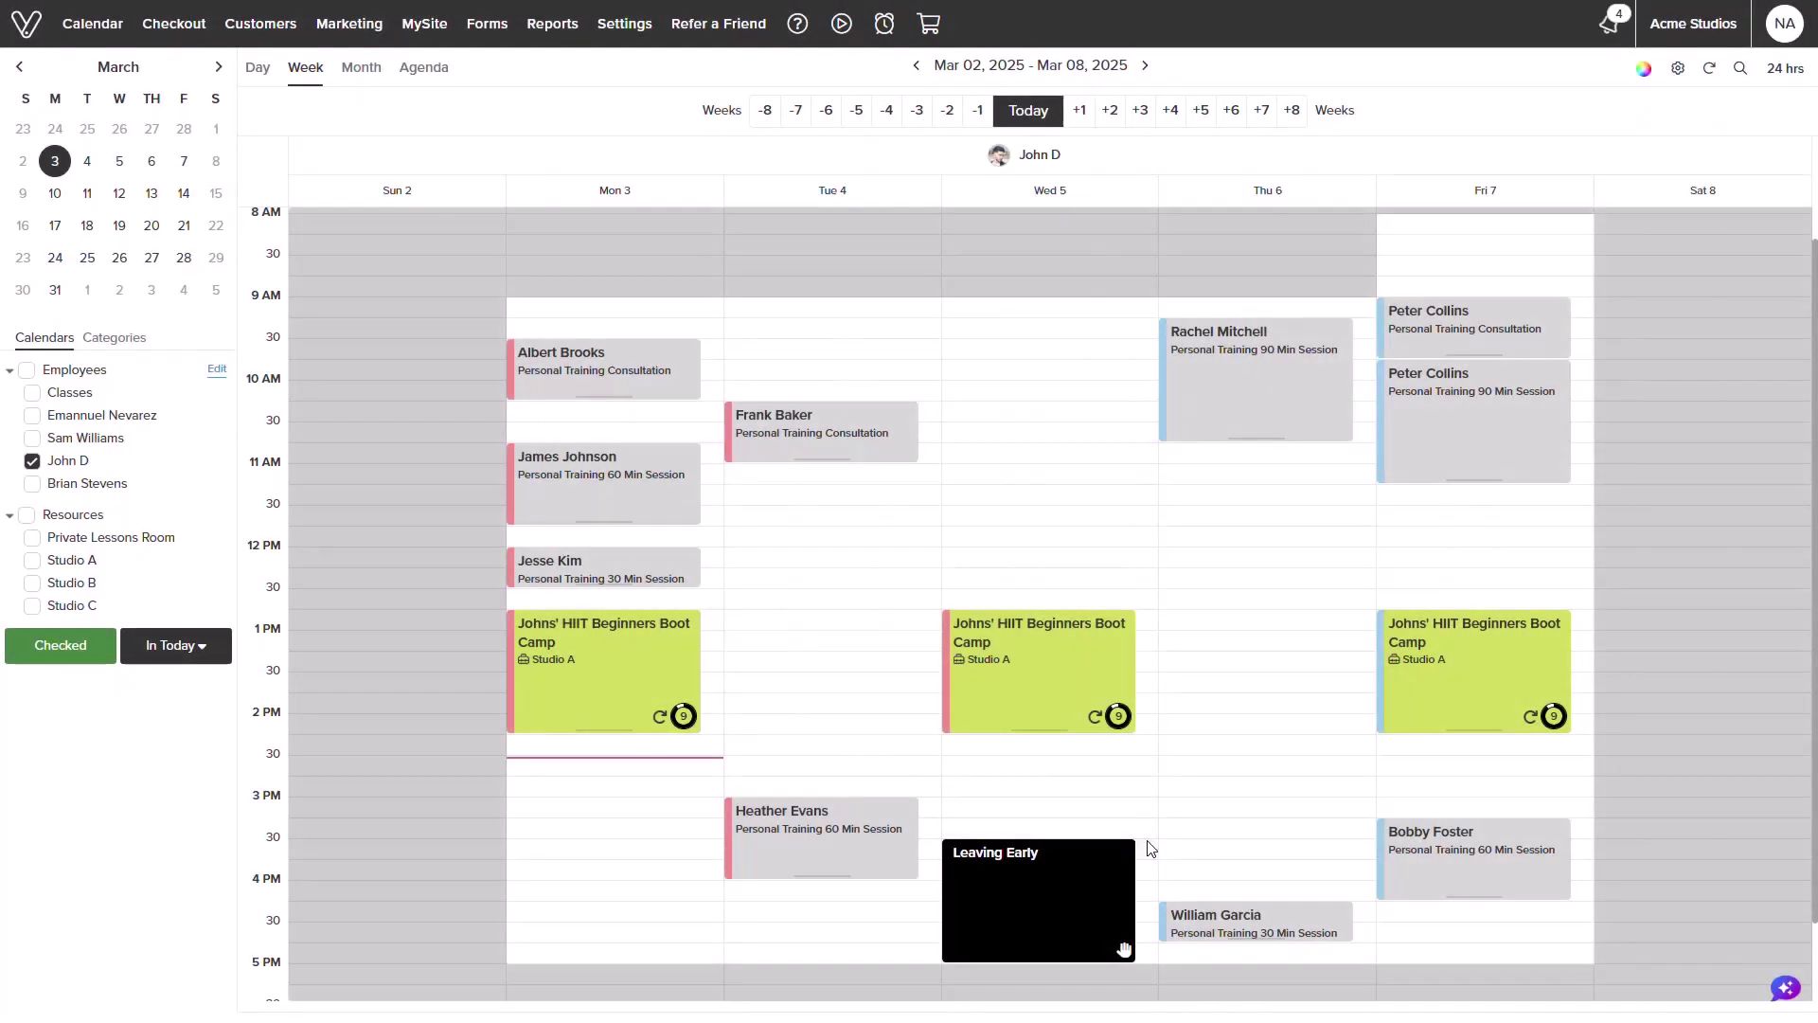
Start a waitlist entry from an empty calendar slot for Personal Training 90 Min Session.
{"action": "left_click", "coordinate": [1150, 848]}
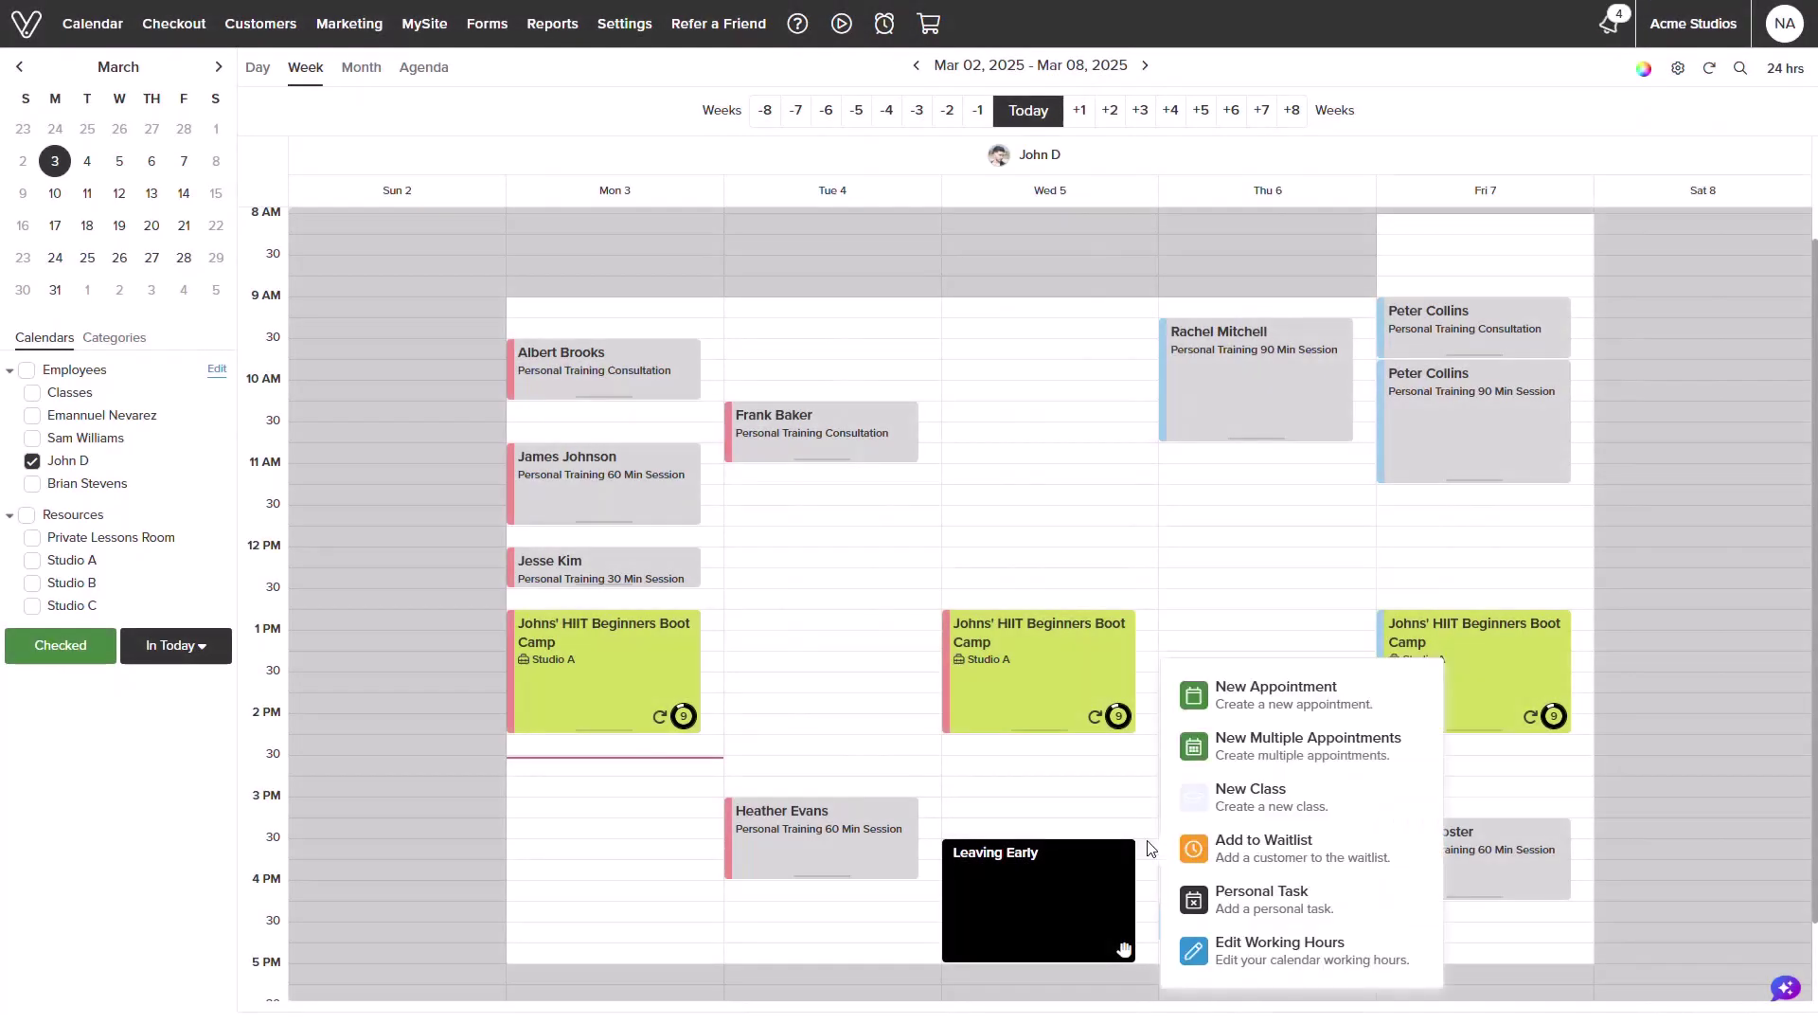
{"action": "left_click", "coordinate": [1217, 847]}
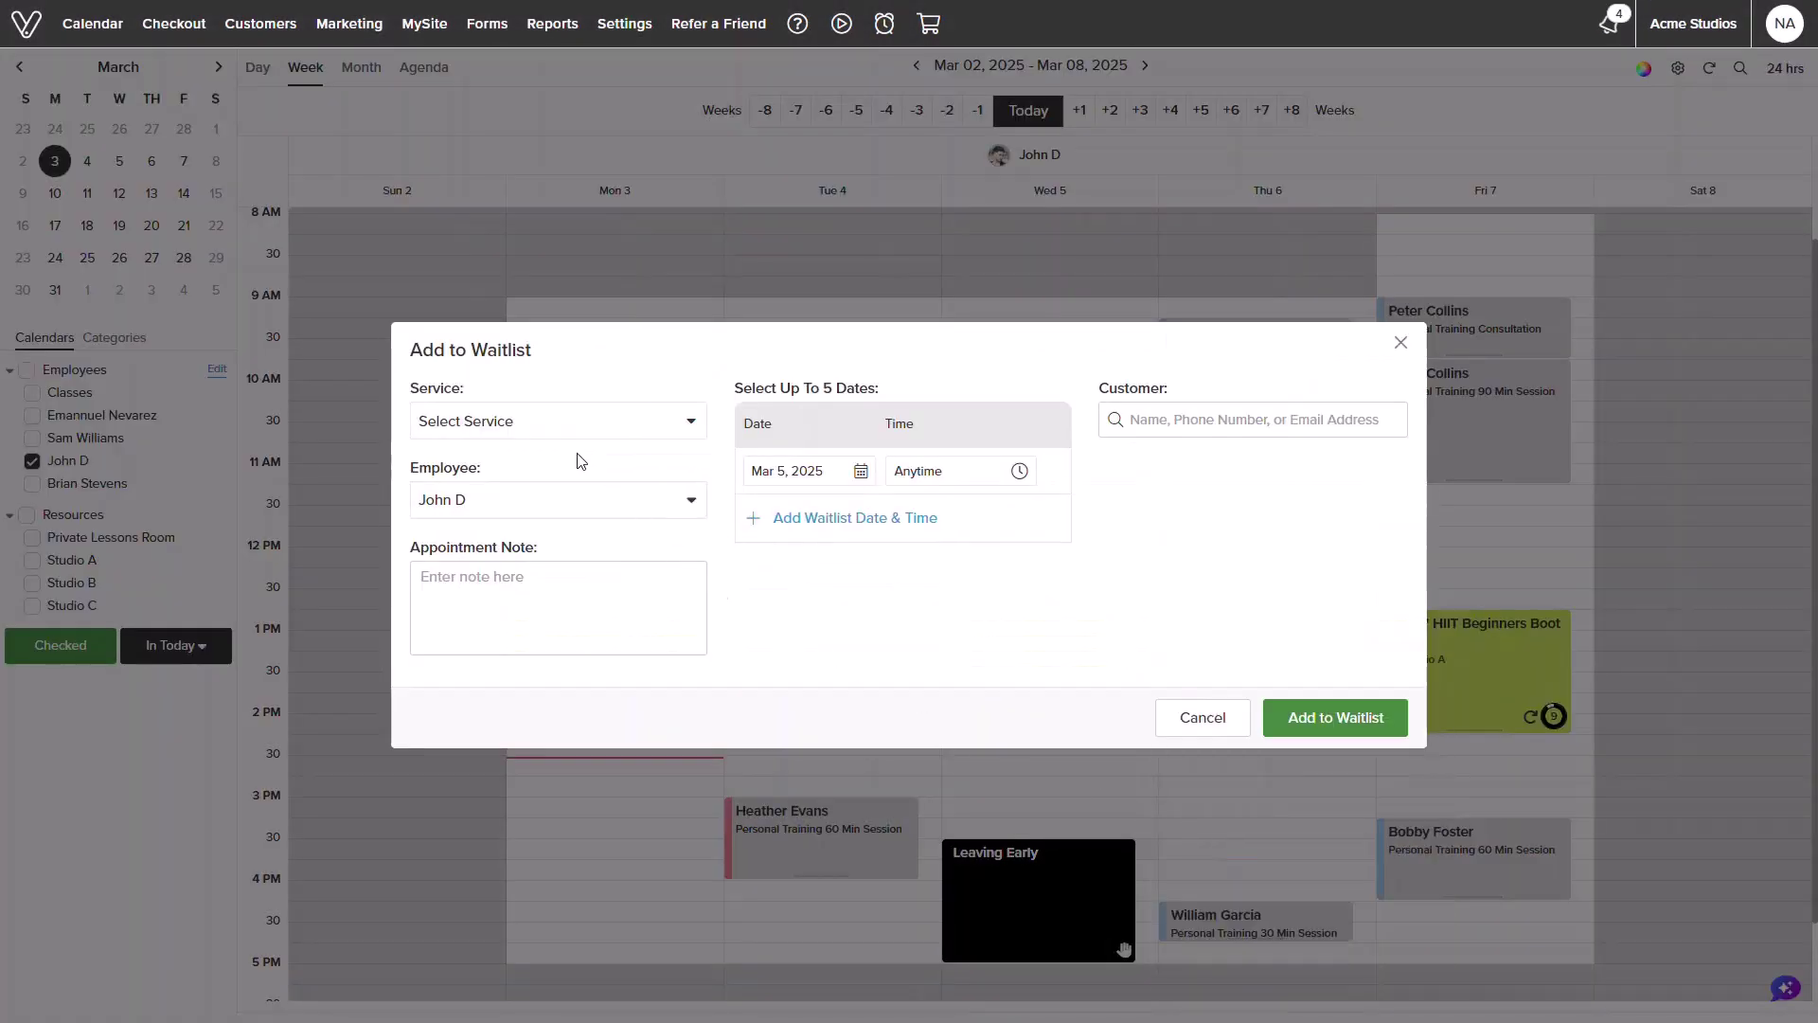
{"action": "left_click", "coordinate": [563, 427]}
{"action": "scroll", "coordinate": [568, 554], "scroll_direction": "down", "scroll_amount": 2}
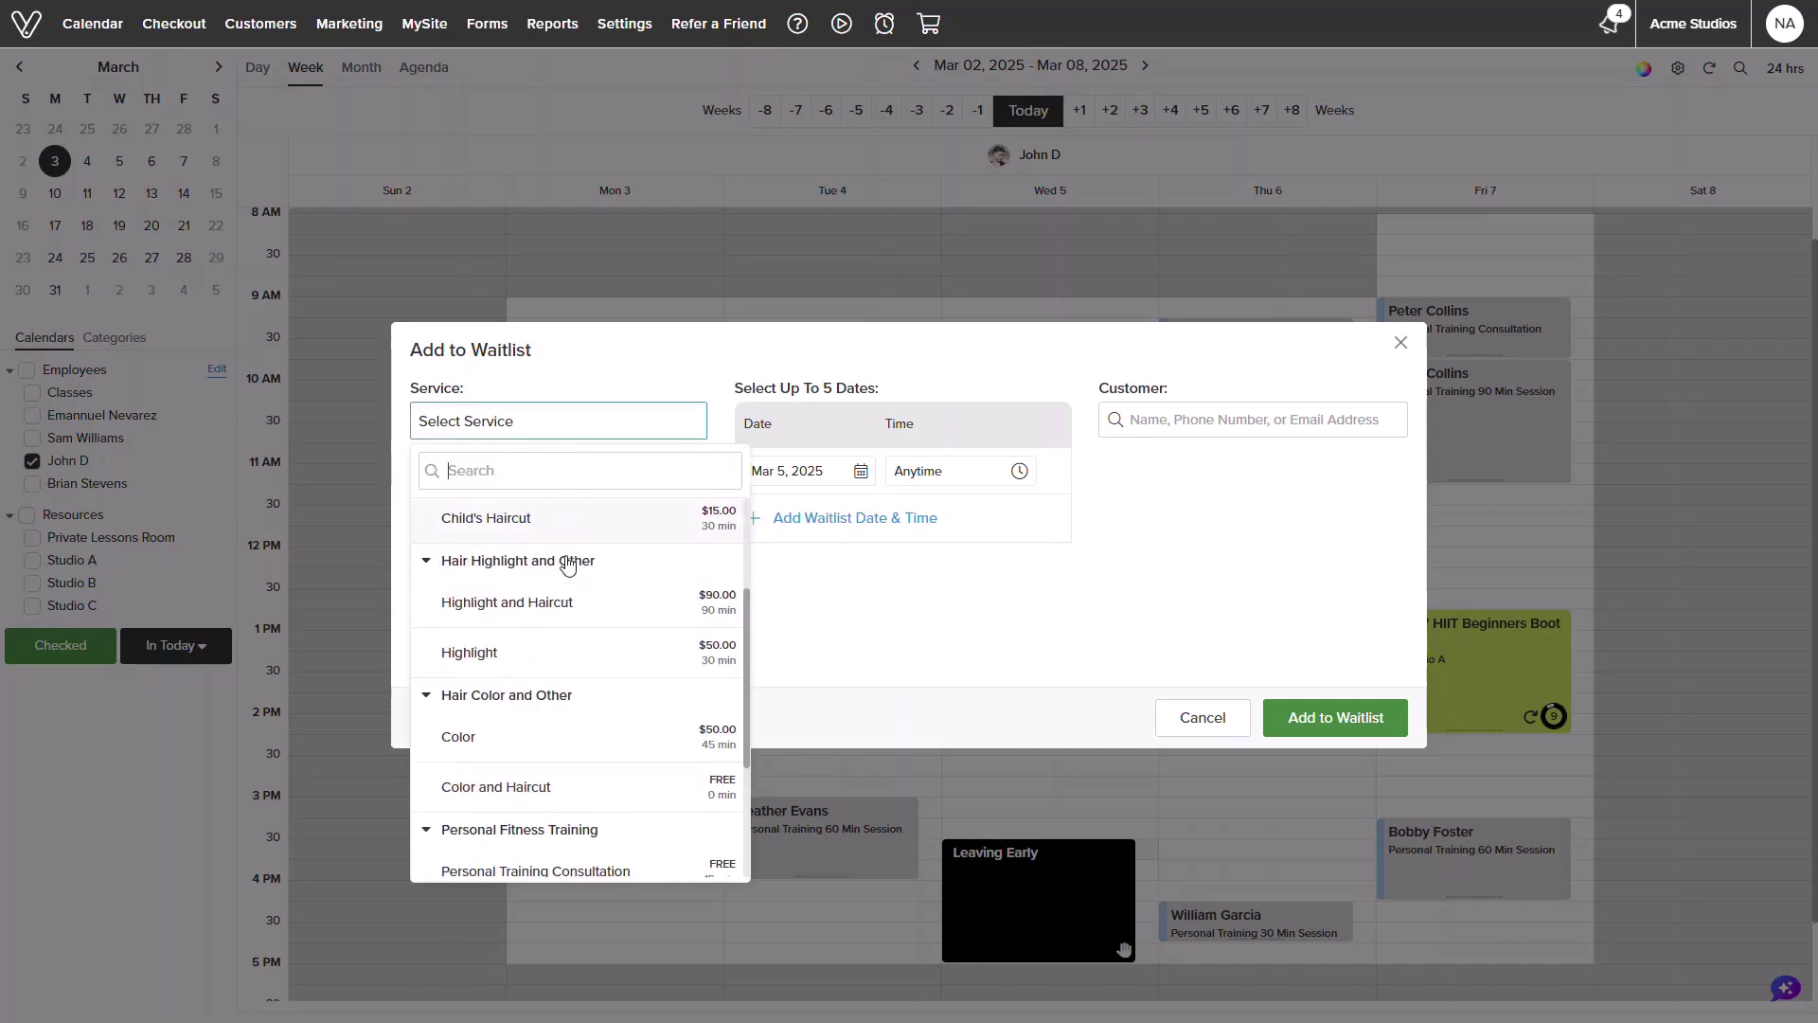
{"action": "scroll", "coordinate": [569, 563], "scroll_direction": "down", "scroll_amount": 3}
{"action": "scroll", "coordinate": [569, 568], "scroll_direction": "down", "scroll_amount": 3}
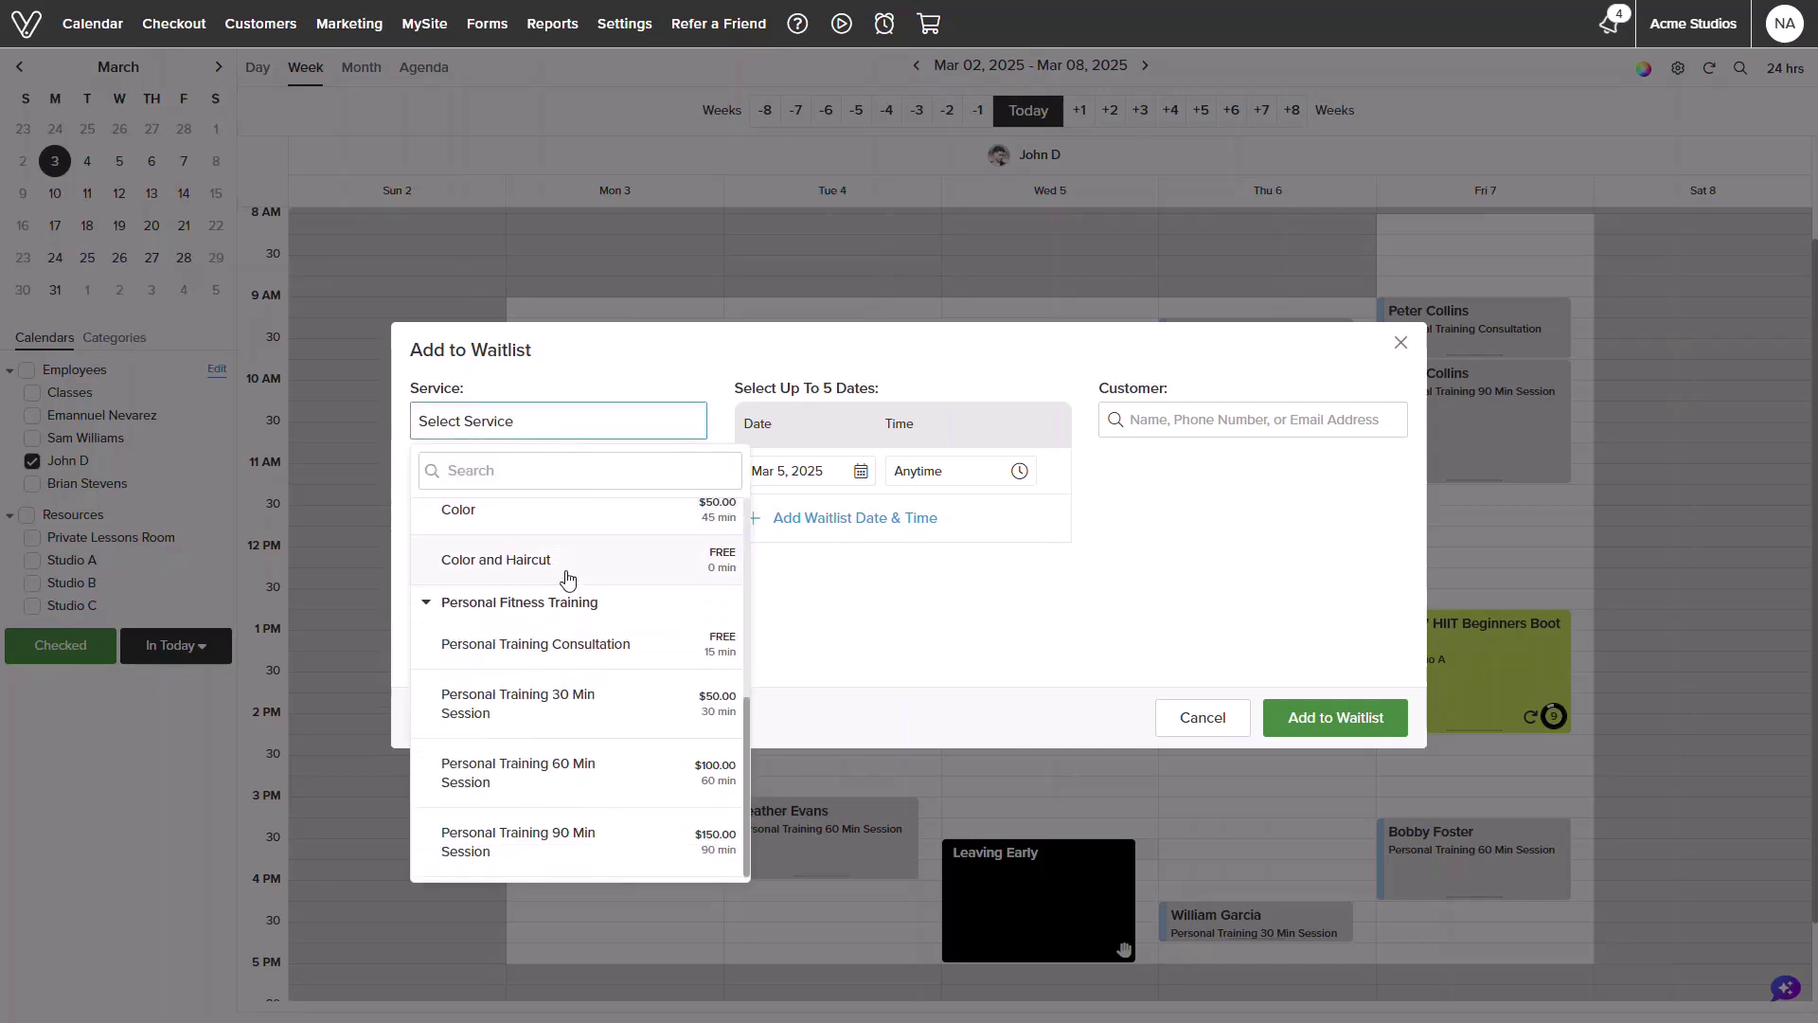
{"action": "left_click", "coordinate": [579, 842]}
Add Mar 6 and request afternoons and evenings on both Mar 5 and Mar 6.
{"action": "left_click", "coordinate": [774, 517]}
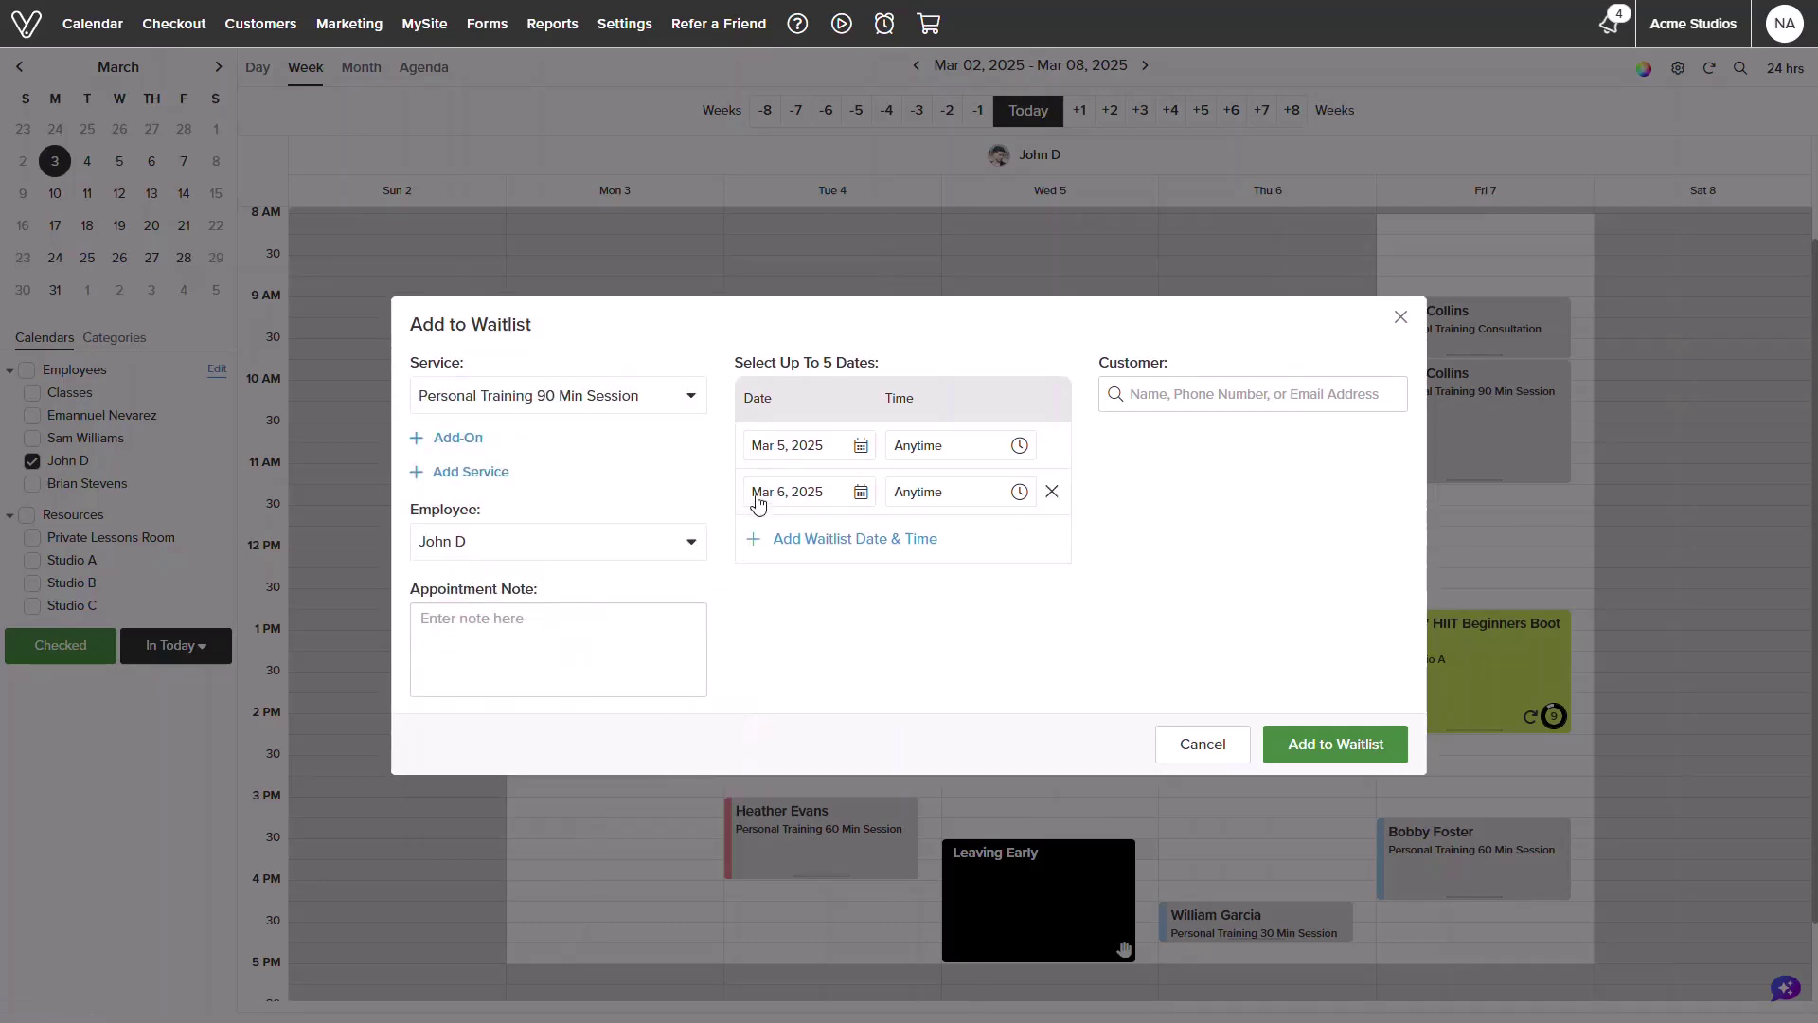
{"action": "left_click", "coordinate": [937, 445]}
{"action": "left_click", "coordinate": [906, 549]}
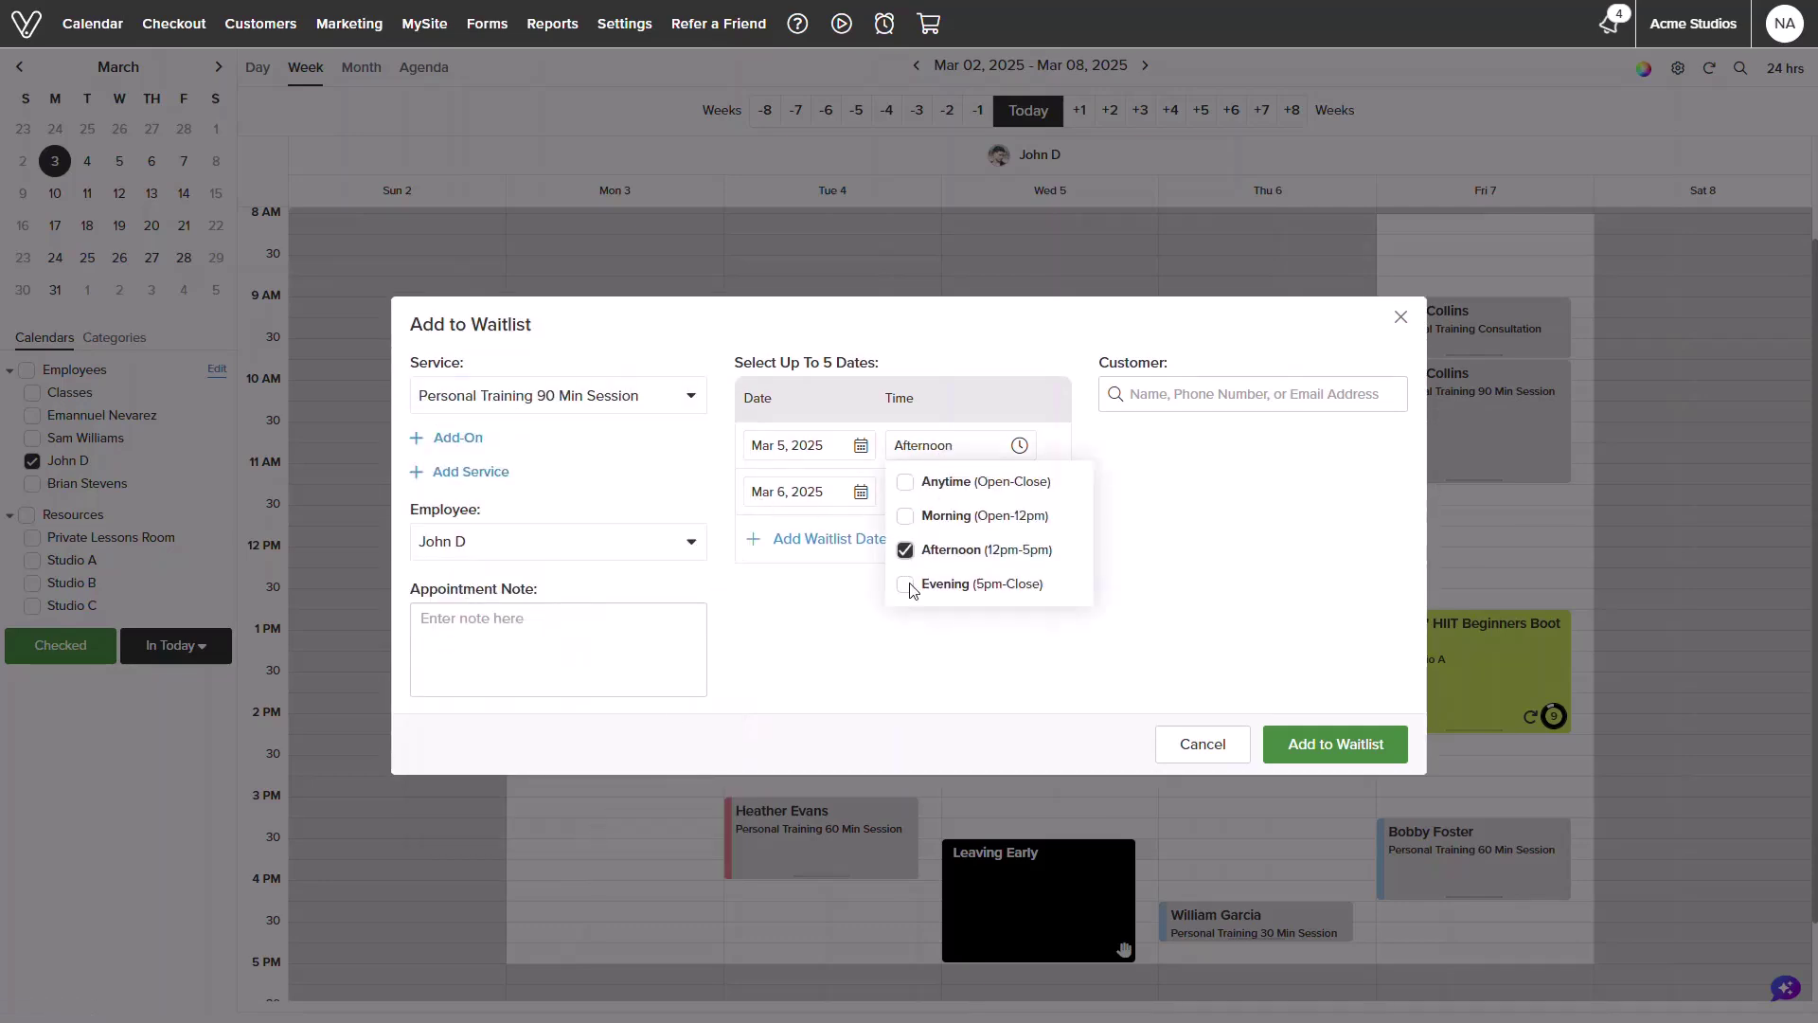
{"action": "left_click", "coordinate": [906, 584]}
{"action": "left_click", "coordinate": [838, 611]}
{"action": "left_click", "coordinate": [926, 492]}
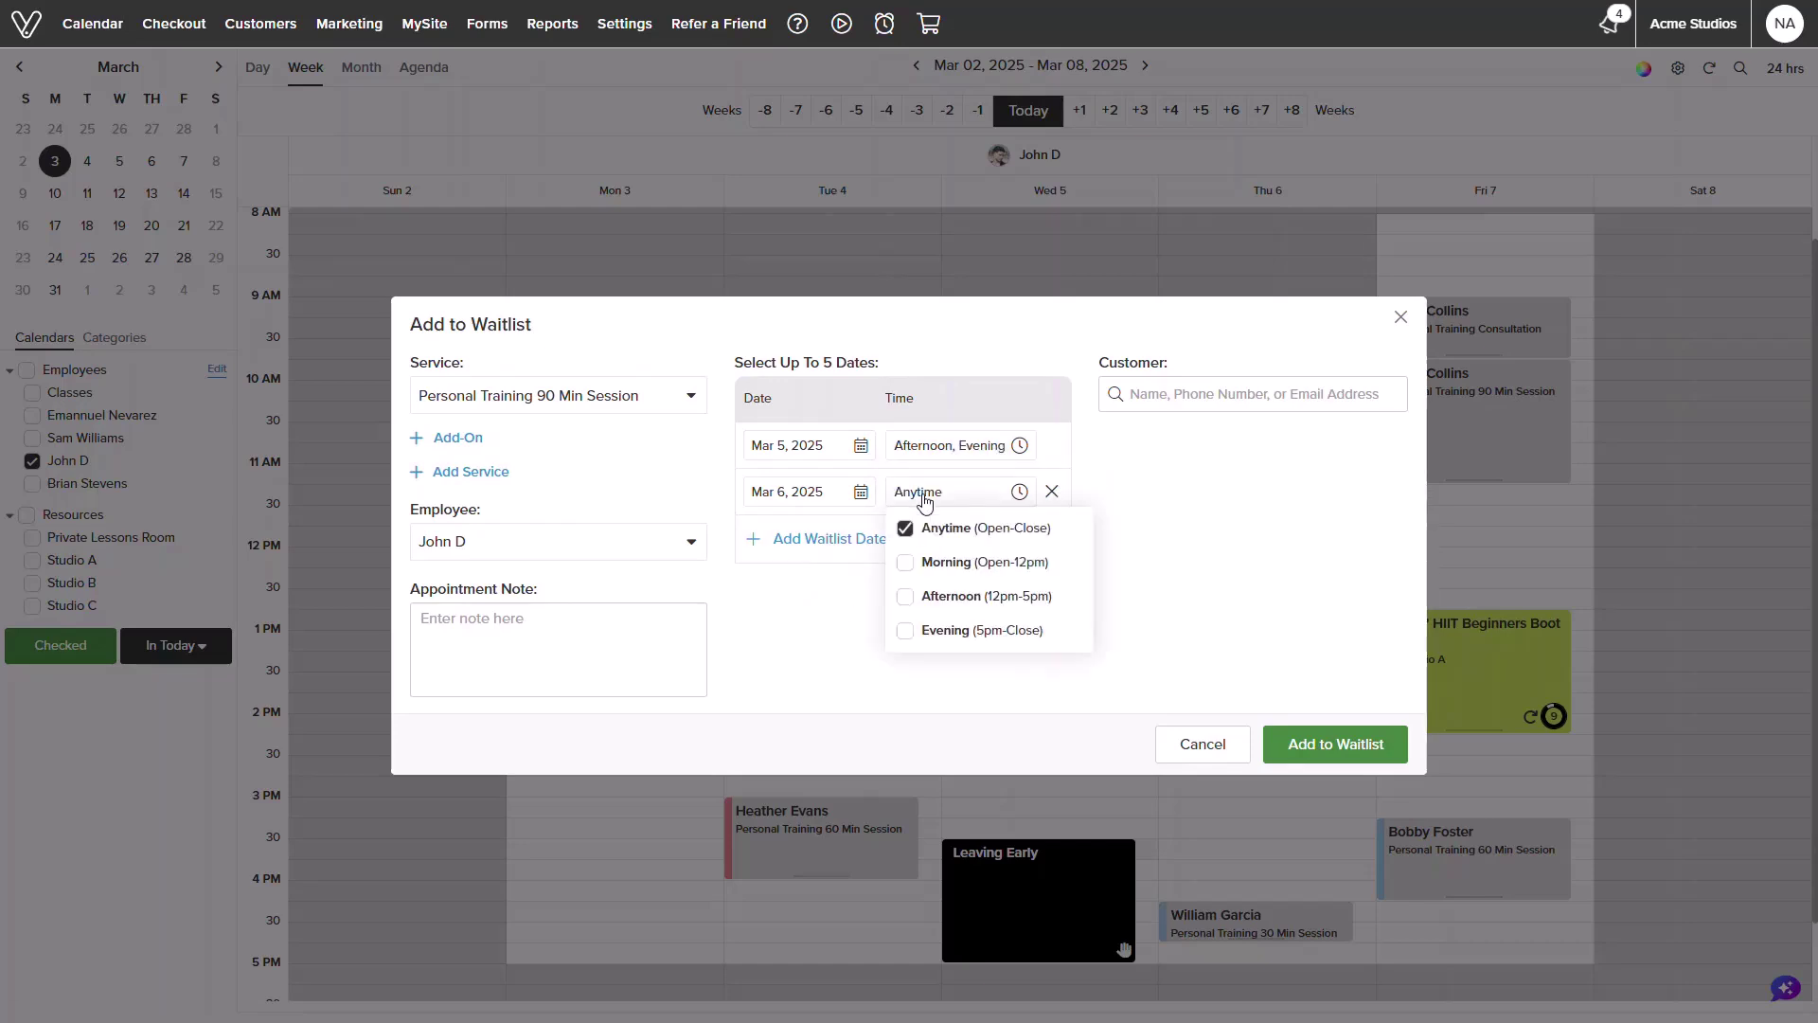
{"action": "left_click", "coordinate": [907, 597]}
{"action": "left_click", "coordinate": [907, 630]}
{"action": "left_click", "coordinate": [832, 630]}
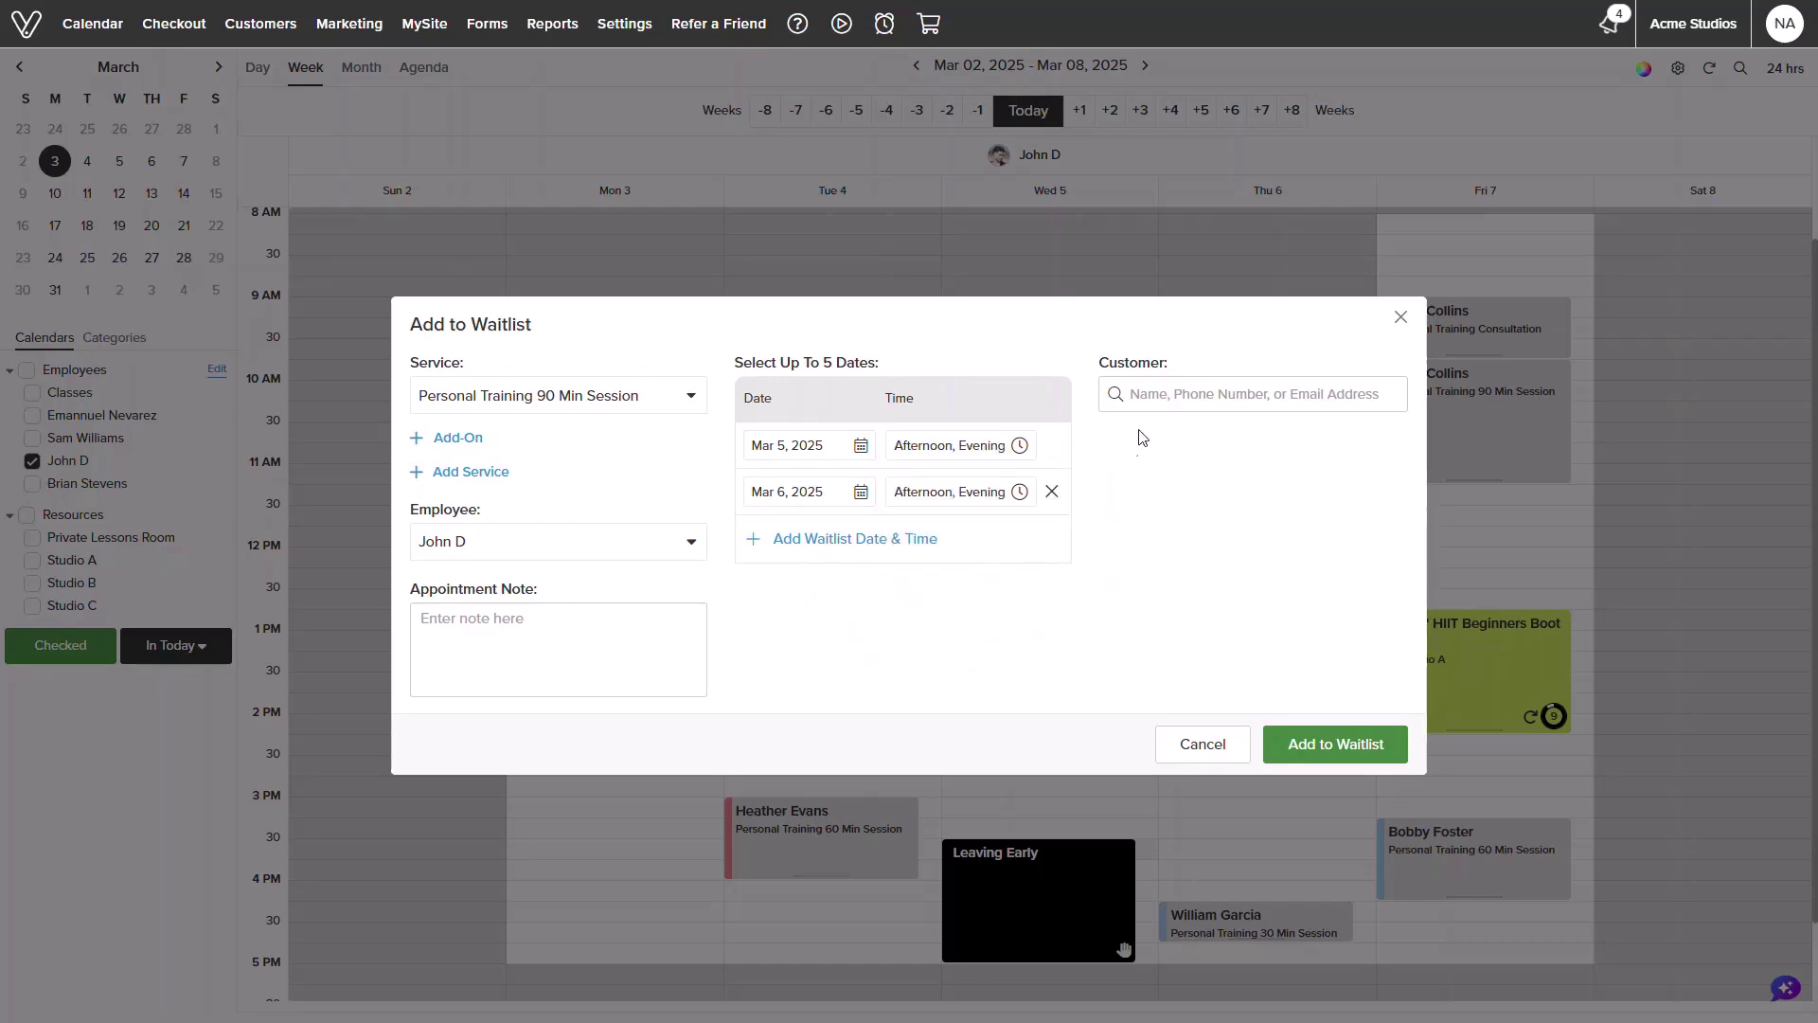
{"action": "left_click", "coordinate": [1207, 394]}
{"action": "left_click", "coordinate": [1194, 430]}
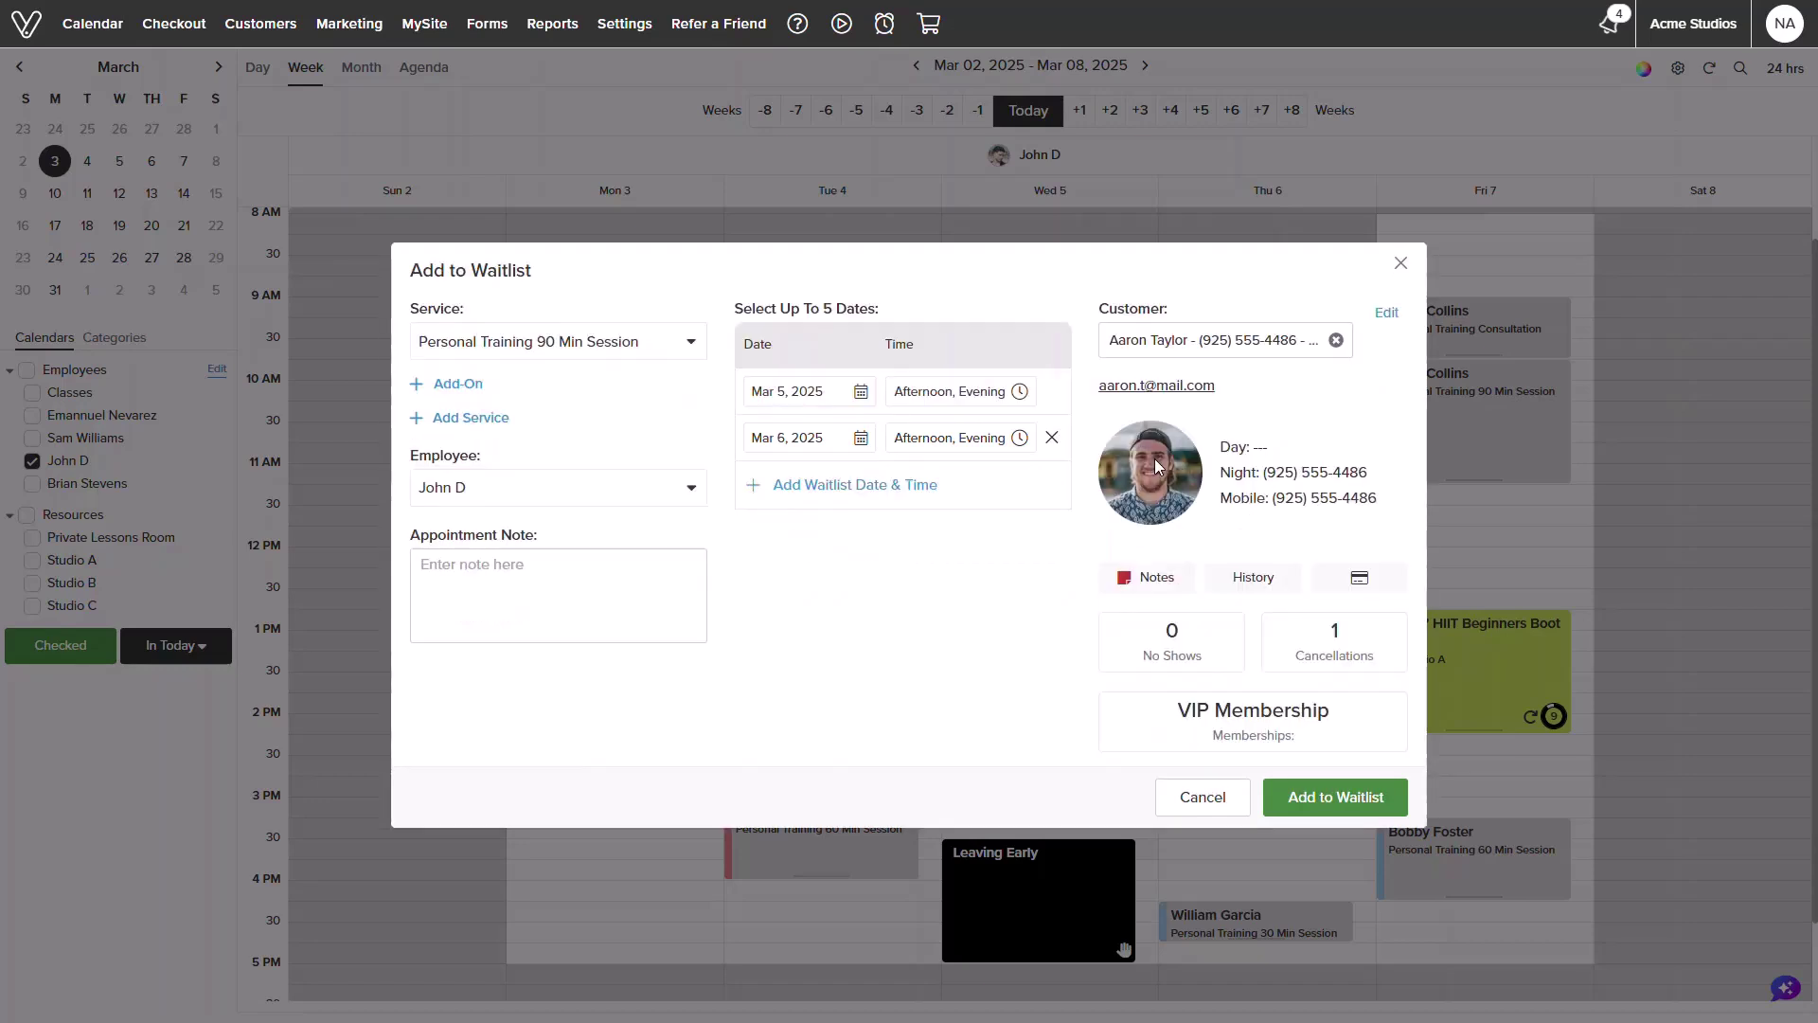
{"action": "left_click", "coordinate": [1346, 785]}
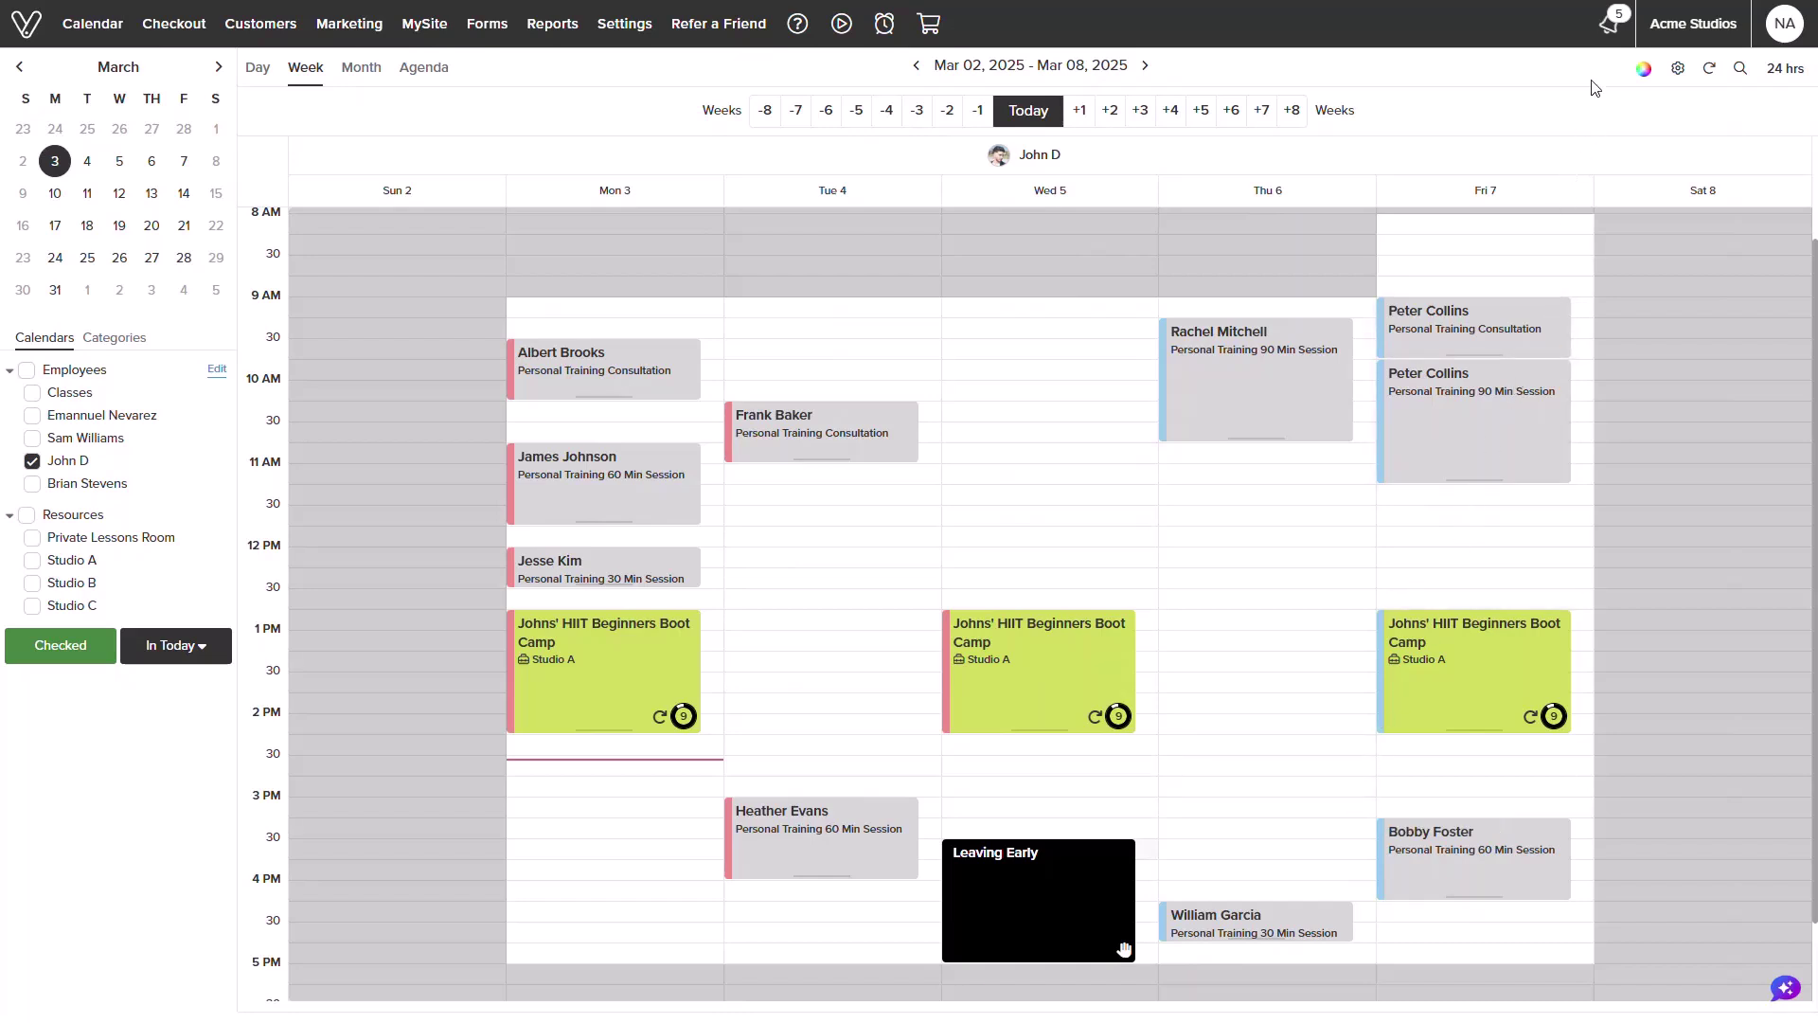
View the waitlisted appointments awaiting approval from the notifications panel.
{"action": "left_click", "coordinate": [1613, 23]}
{"action": "left_click", "coordinate": [1772, 372]}
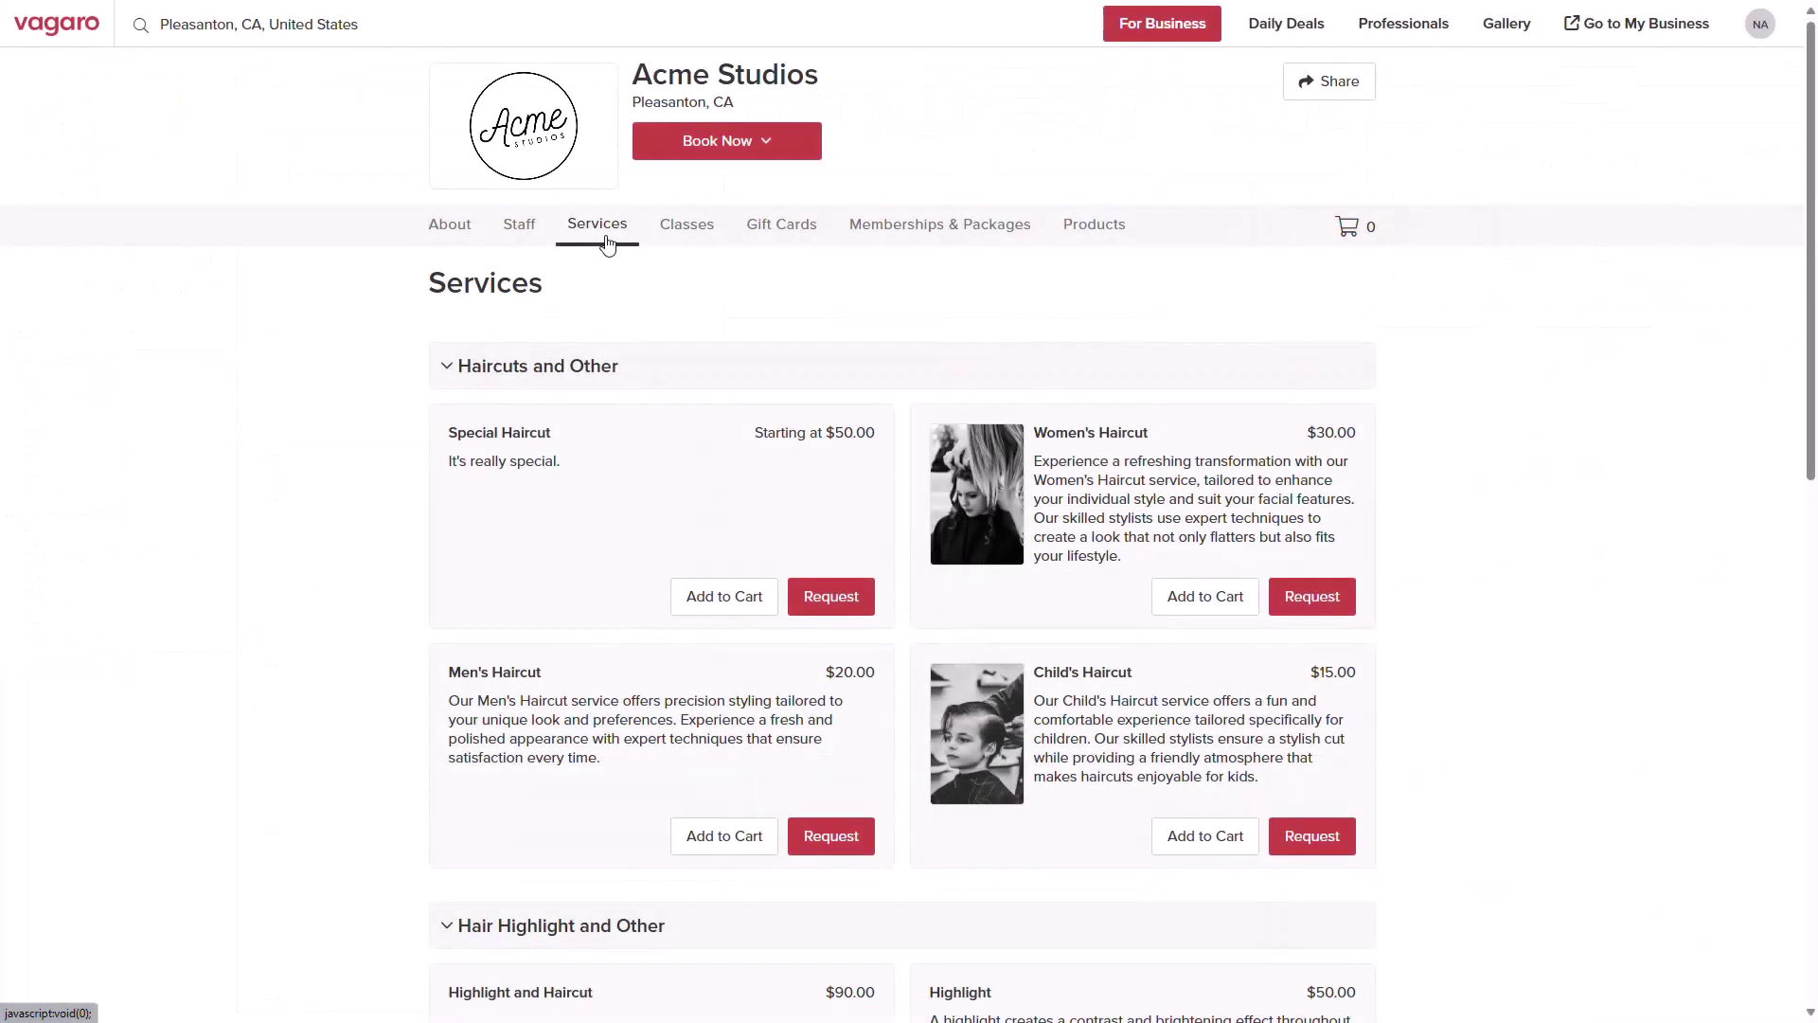
{"action": "scroll", "coordinate": [630, 313], "scroll_direction": "down", "scroll_amount": 3}
{"action": "scroll", "coordinate": [630, 313], "scroll_direction": "down", "scroll_amount": 5}
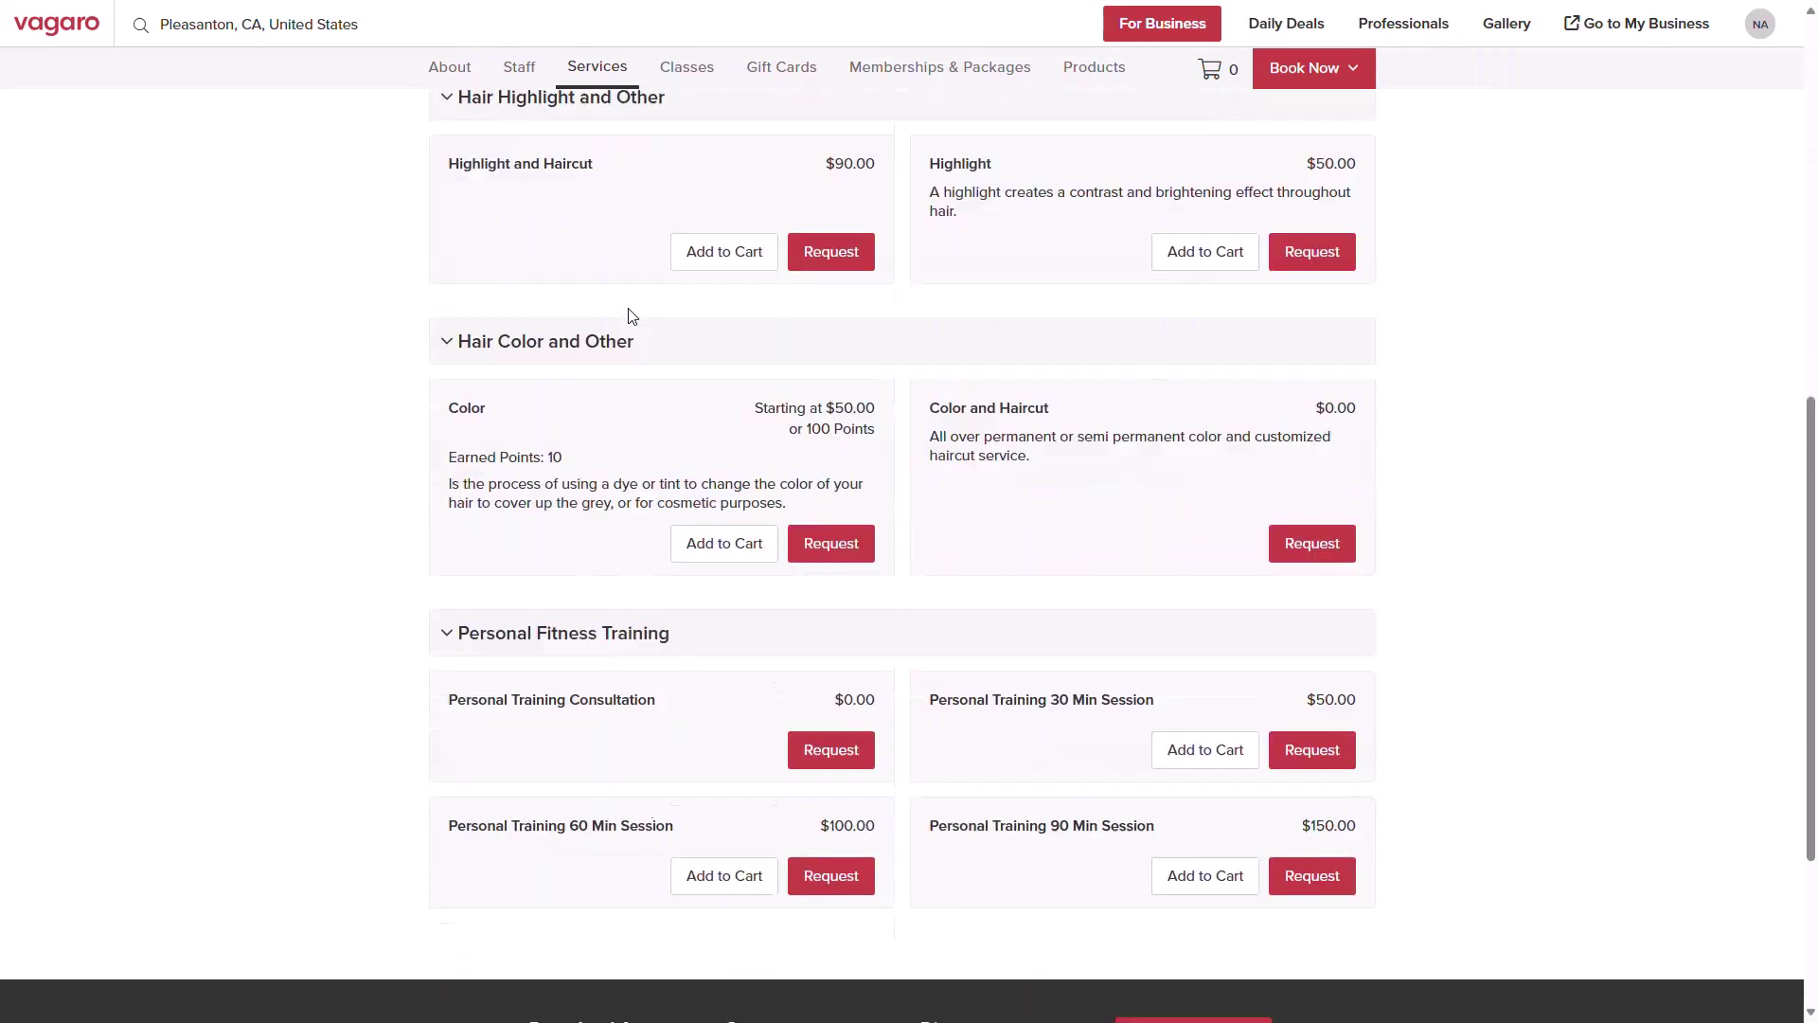
{"action": "scroll", "coordinate": [628, 314], "scroll_direction": "down", "scroll_amount": 5}
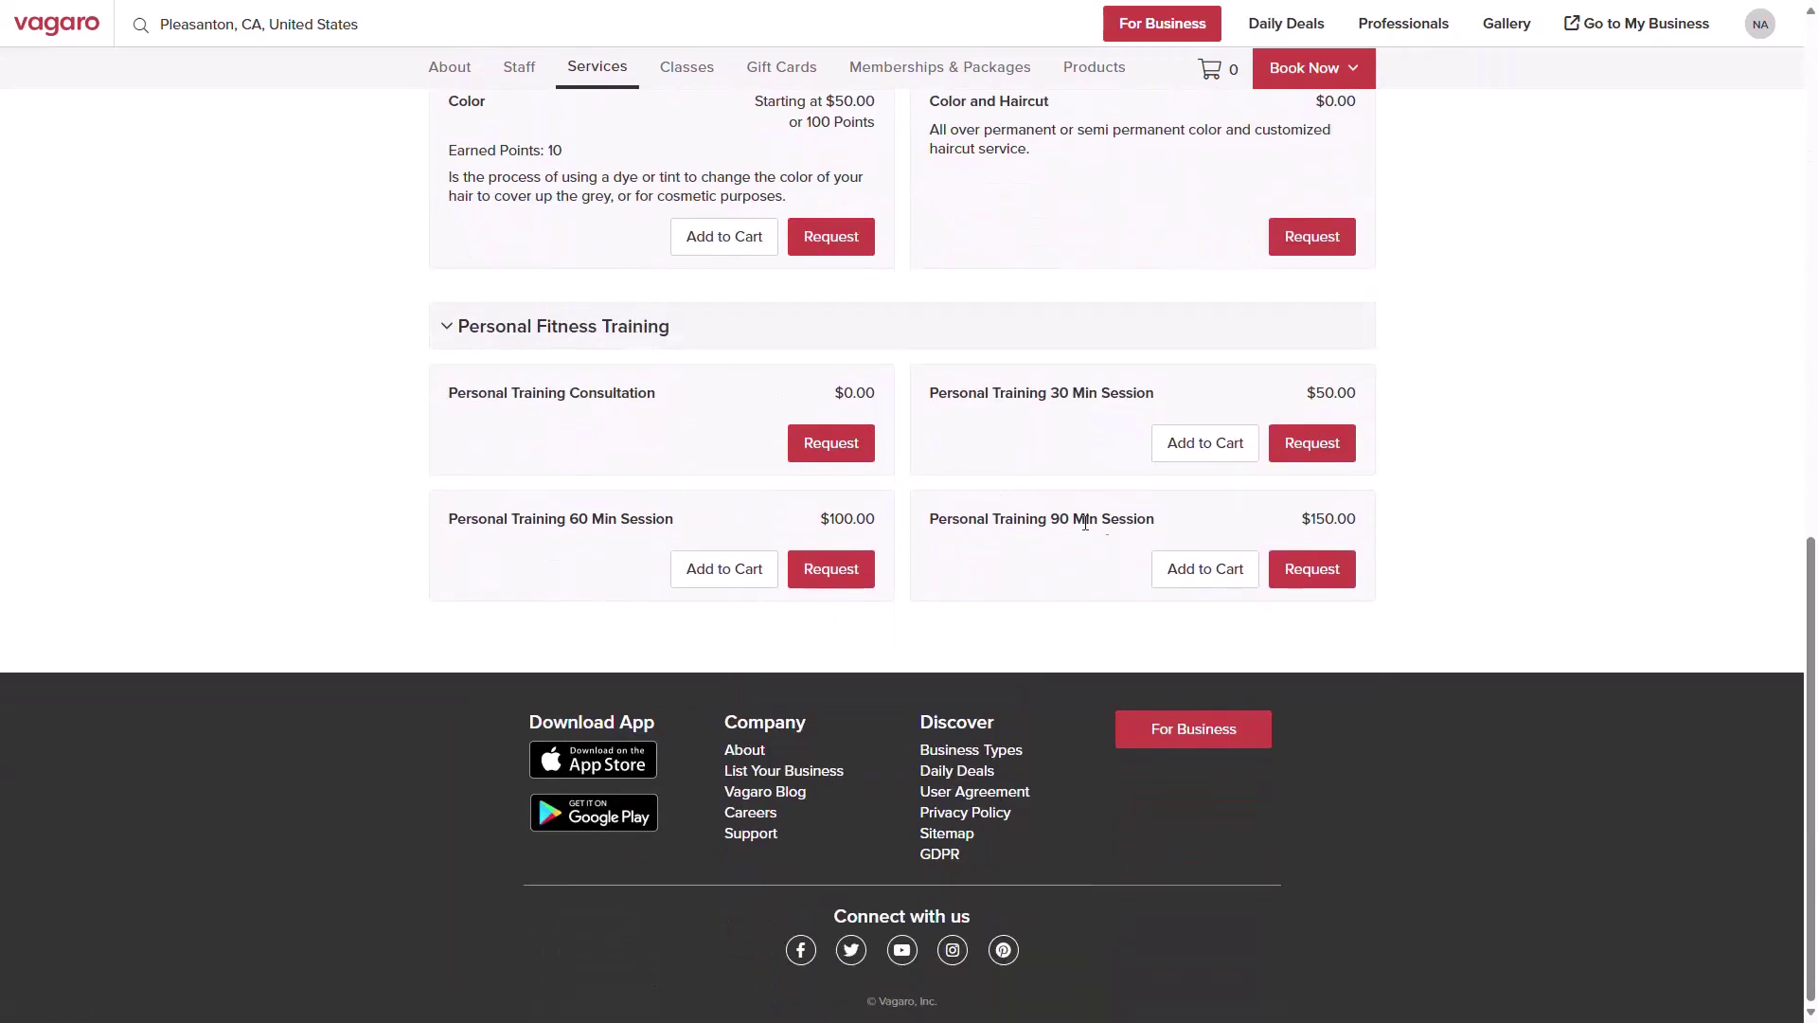
Request the 90-minute personal training online and waitlist Mar 3–5 for afternoons and evenings.
{"action": "left_click", "coordinate": [1310, 569]}
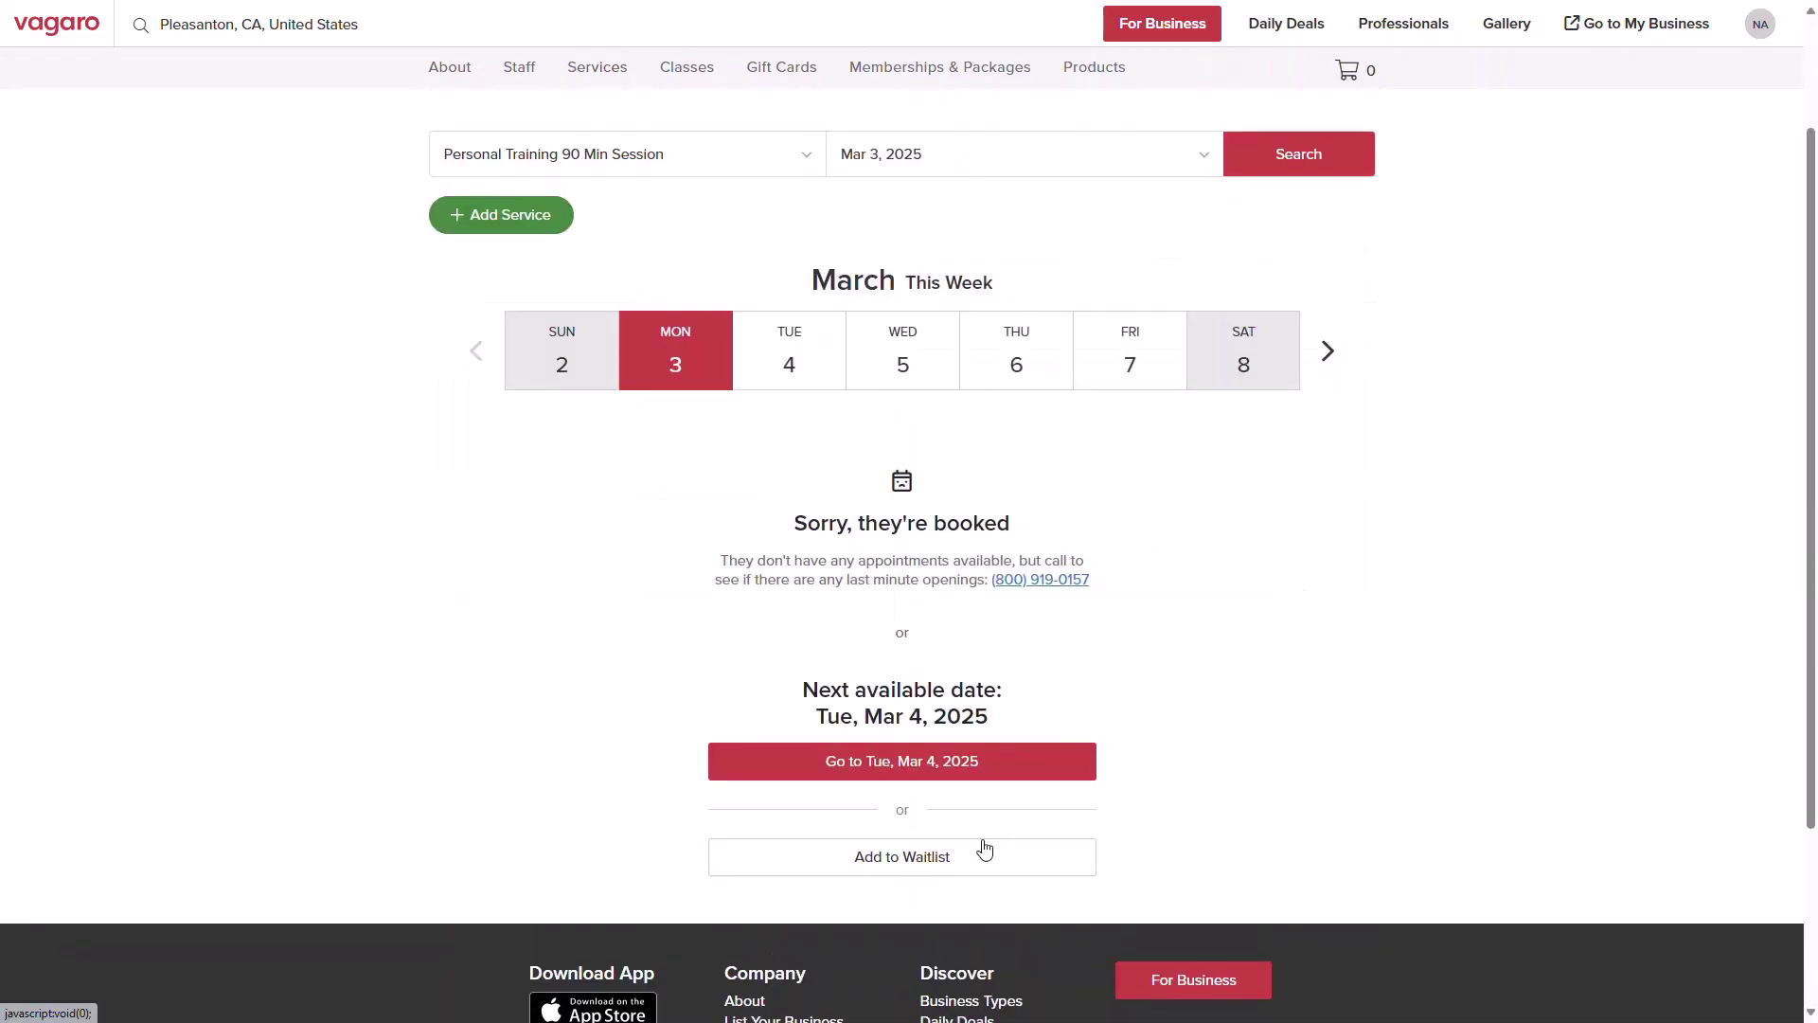
{"action": "left_click", "coordinate": [949, 855]}
{"action": "left_click", "coordinate": [963, 455]}
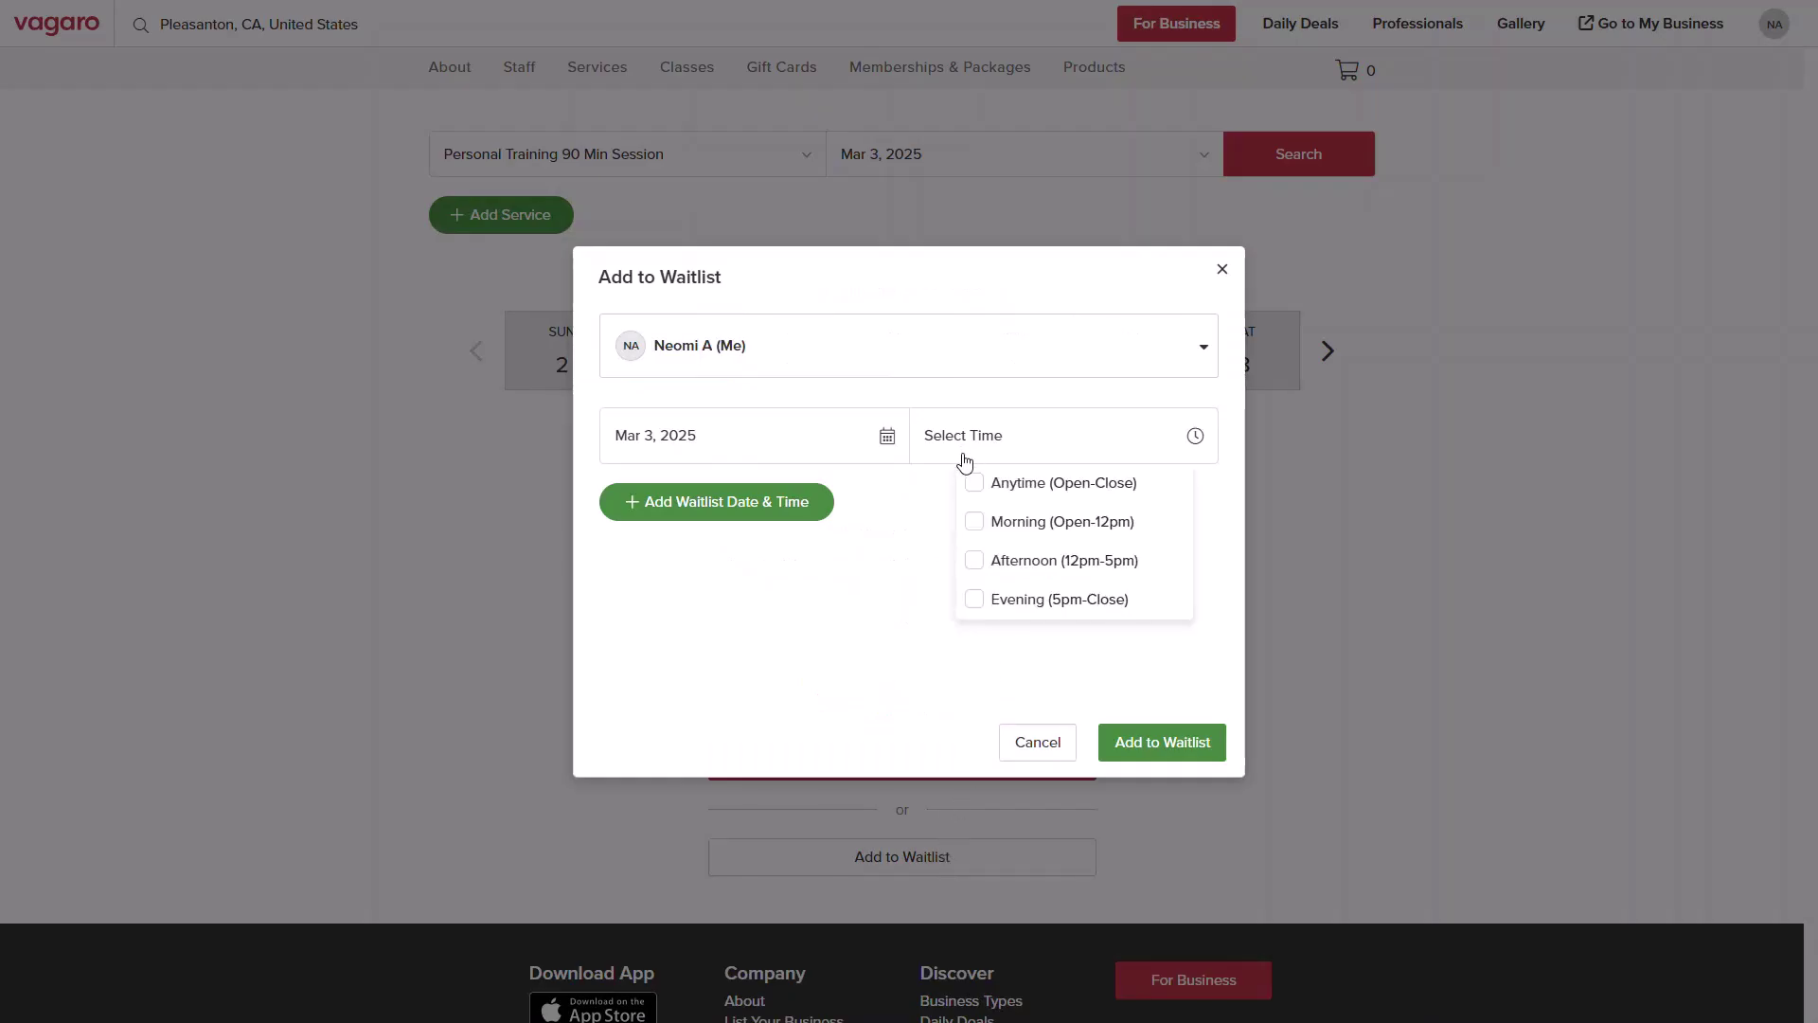
{"action": "left_click", "coordinate": [974, 562]}
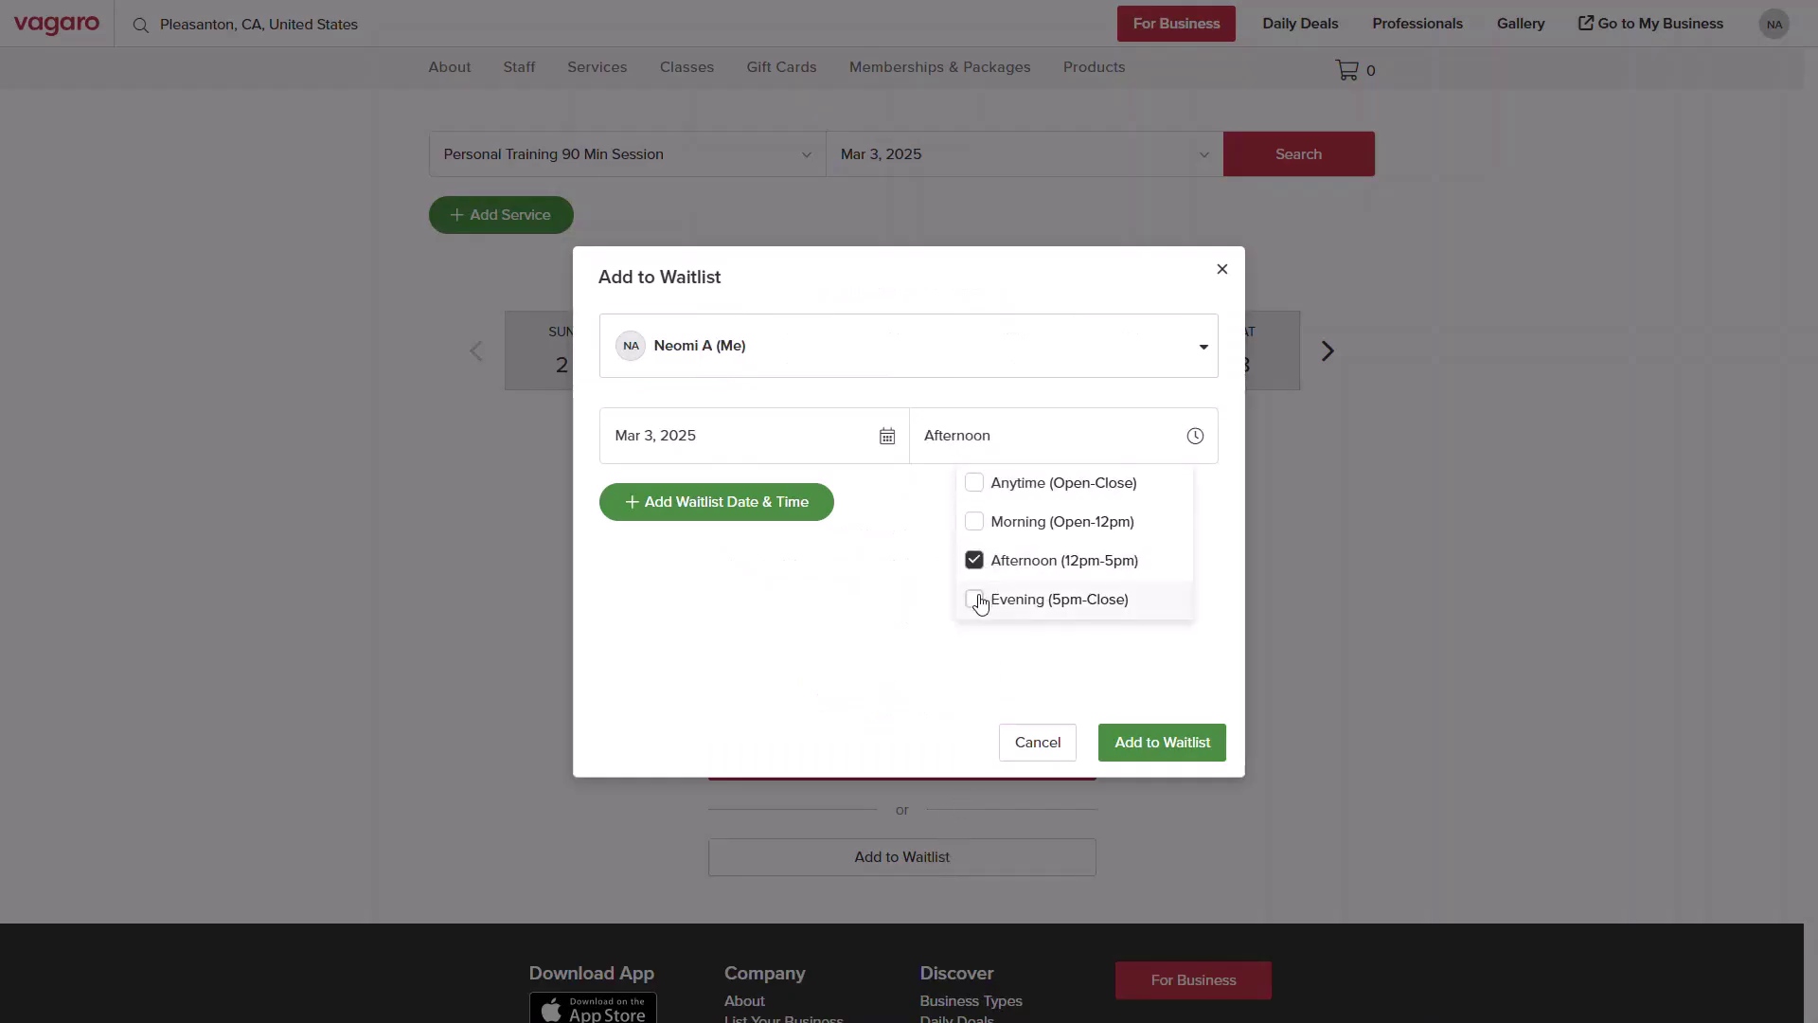
{"action": "left_click", "coordinate": [974, 599]}
{"action": "left_click", "coordinate": [792, 502]}
{"action": "left_click", "coordinate": [716, 501]}
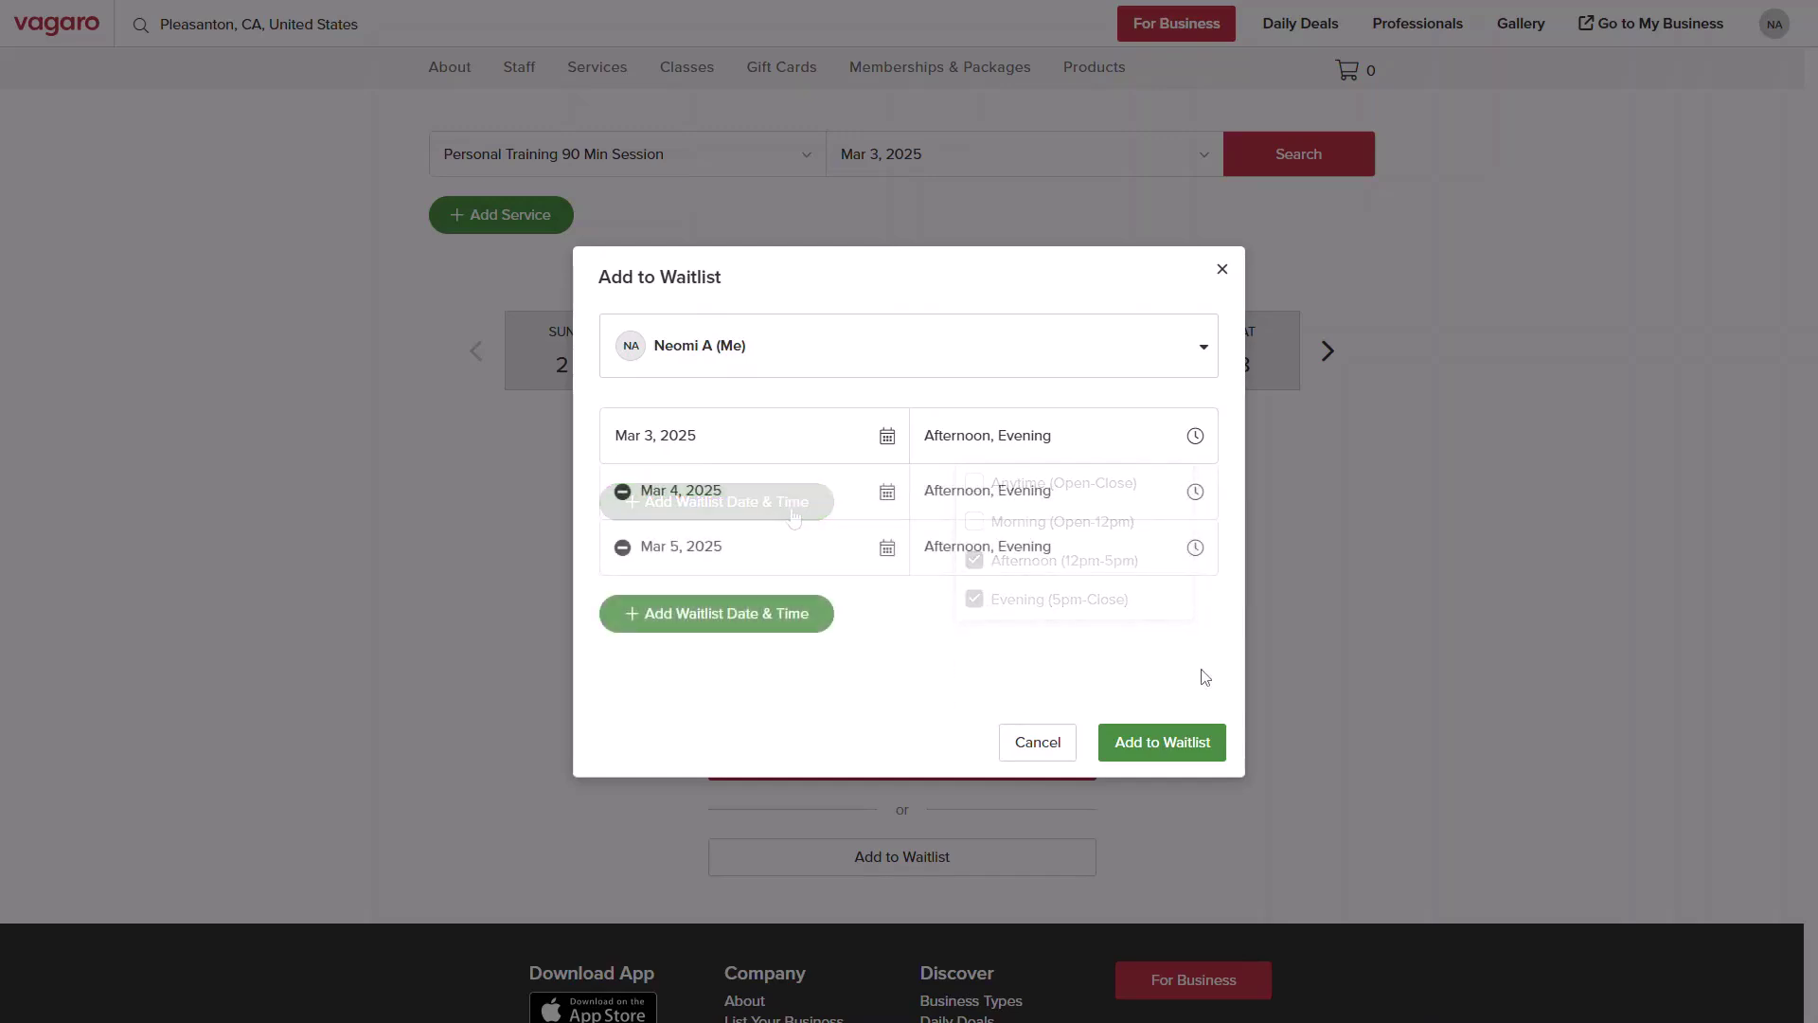
{"action": "left_click", "coordinate": [1164, 745]}
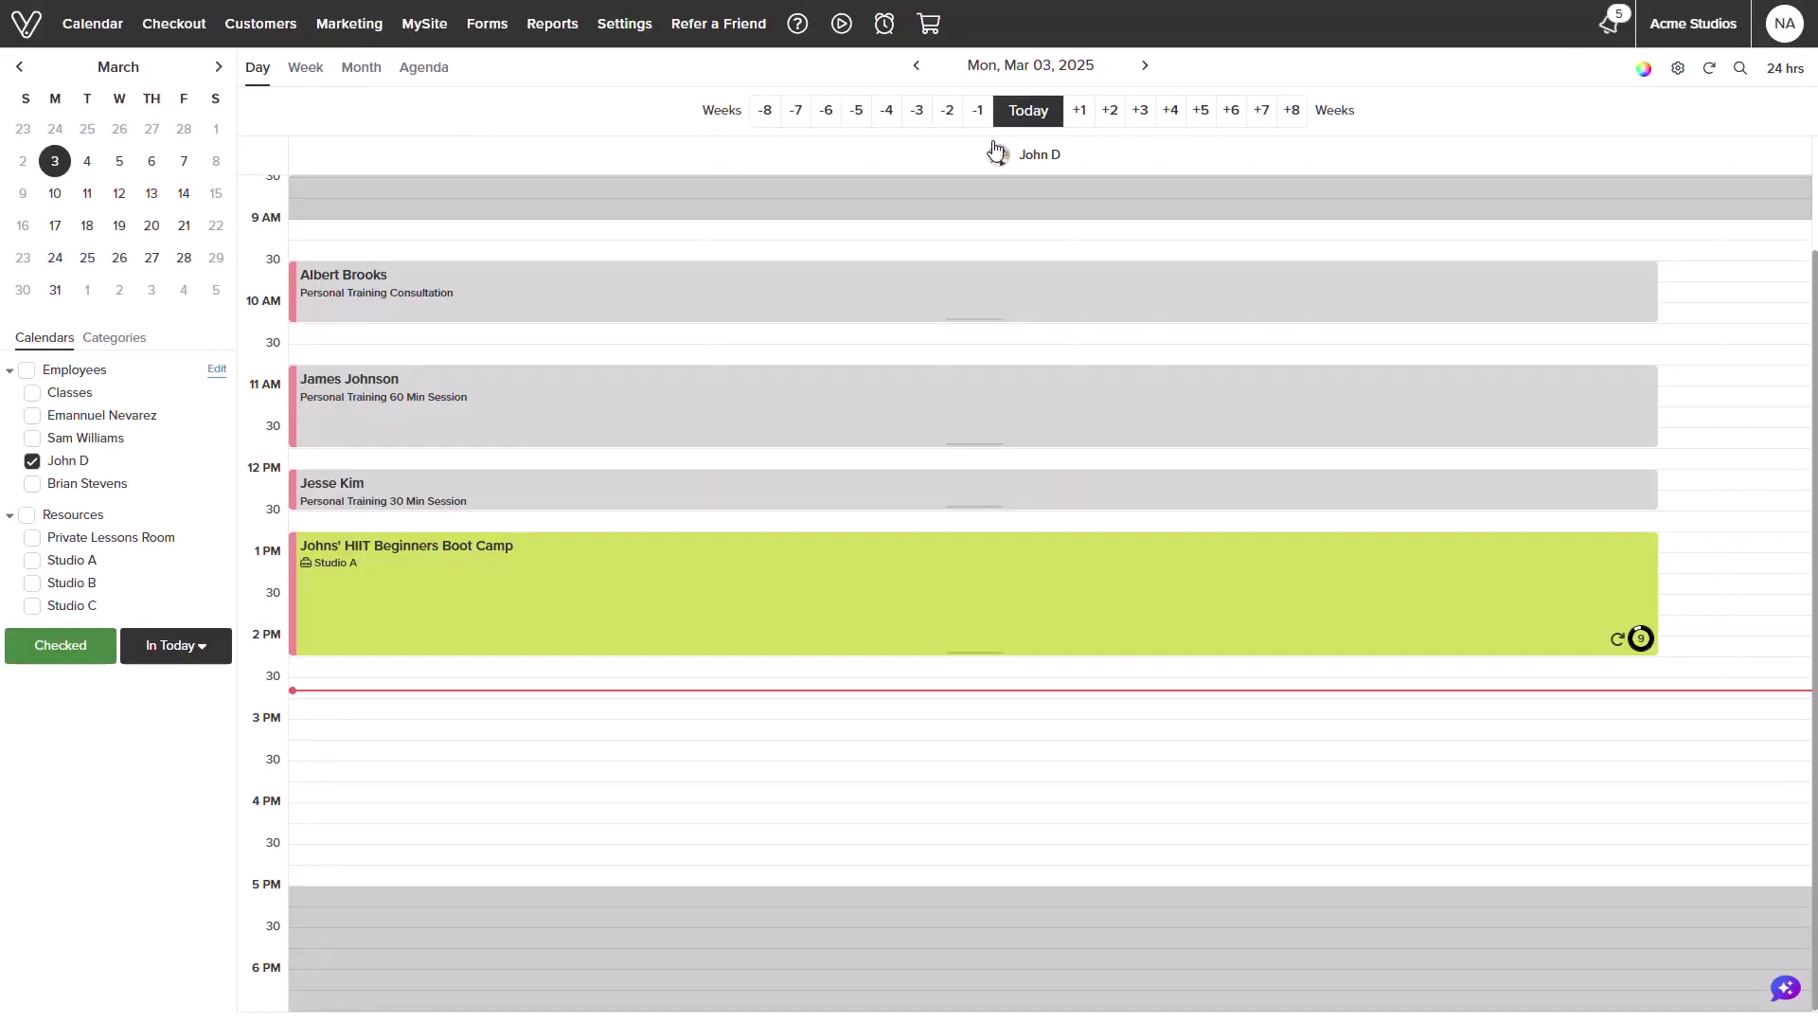
{"action": "left_click", "coordinate": [1613, 24]}
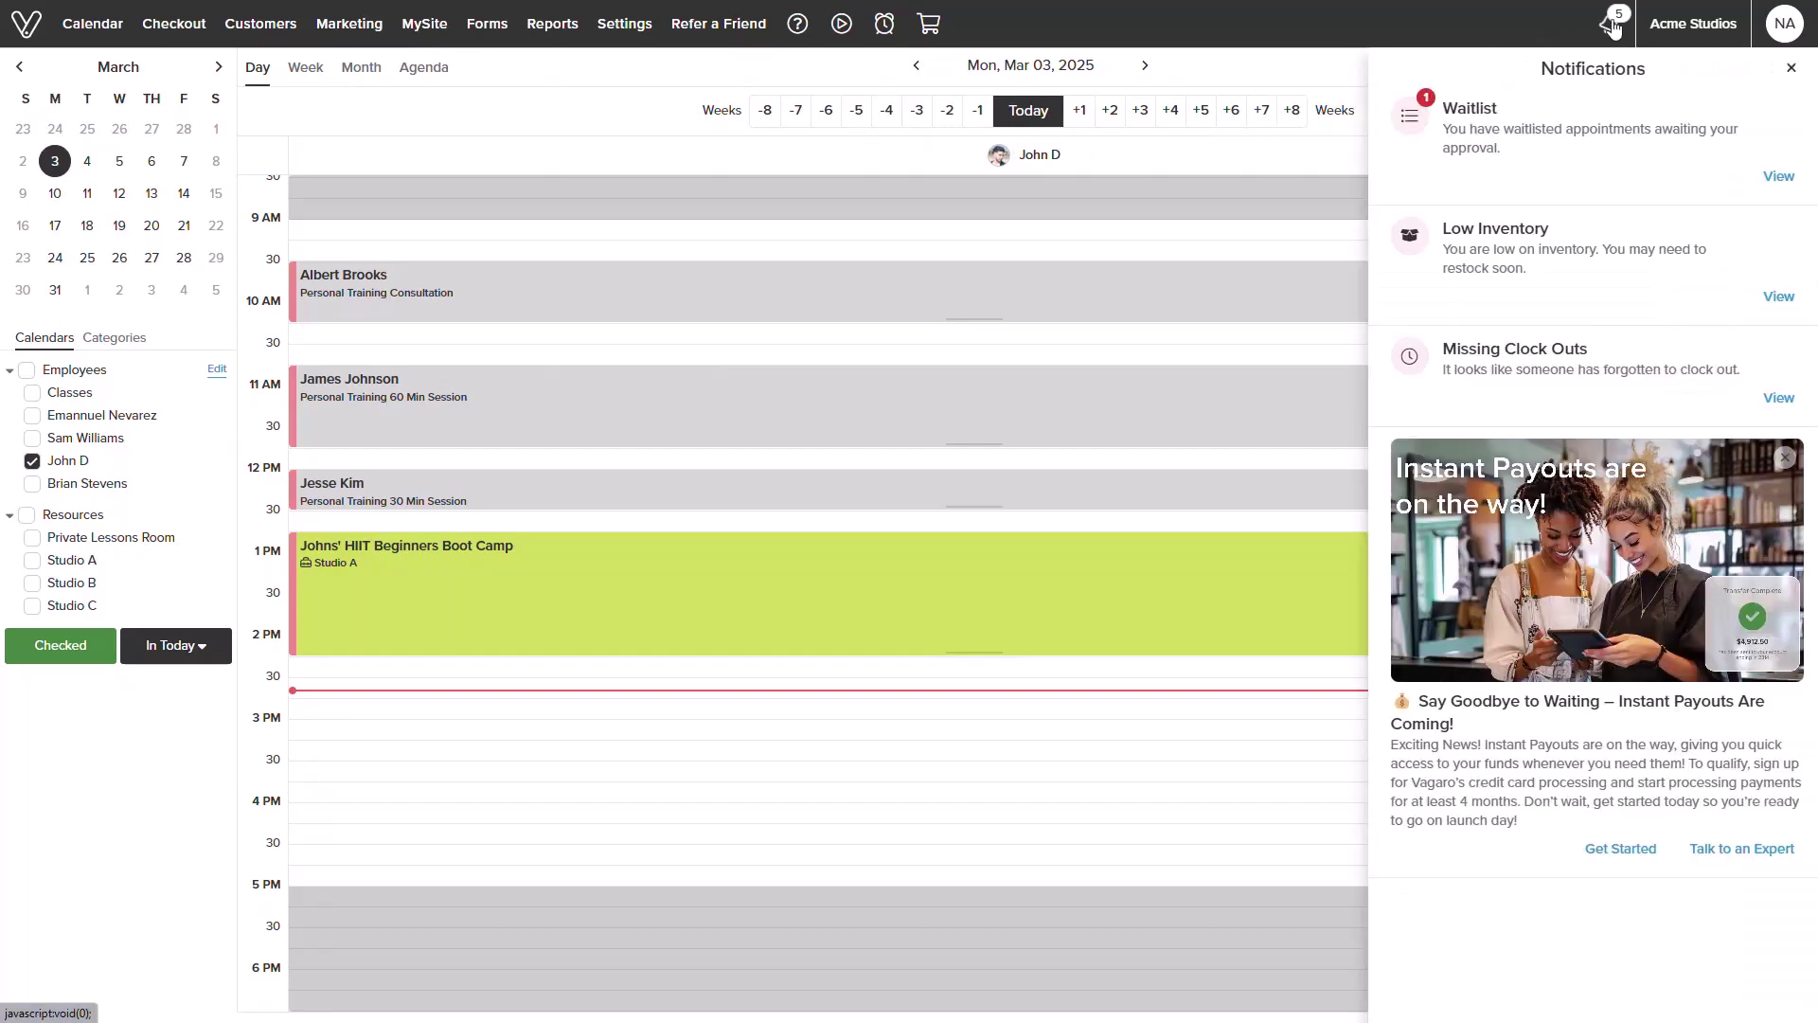
{"action": "left_click", "coordinate": [1779, 176]}
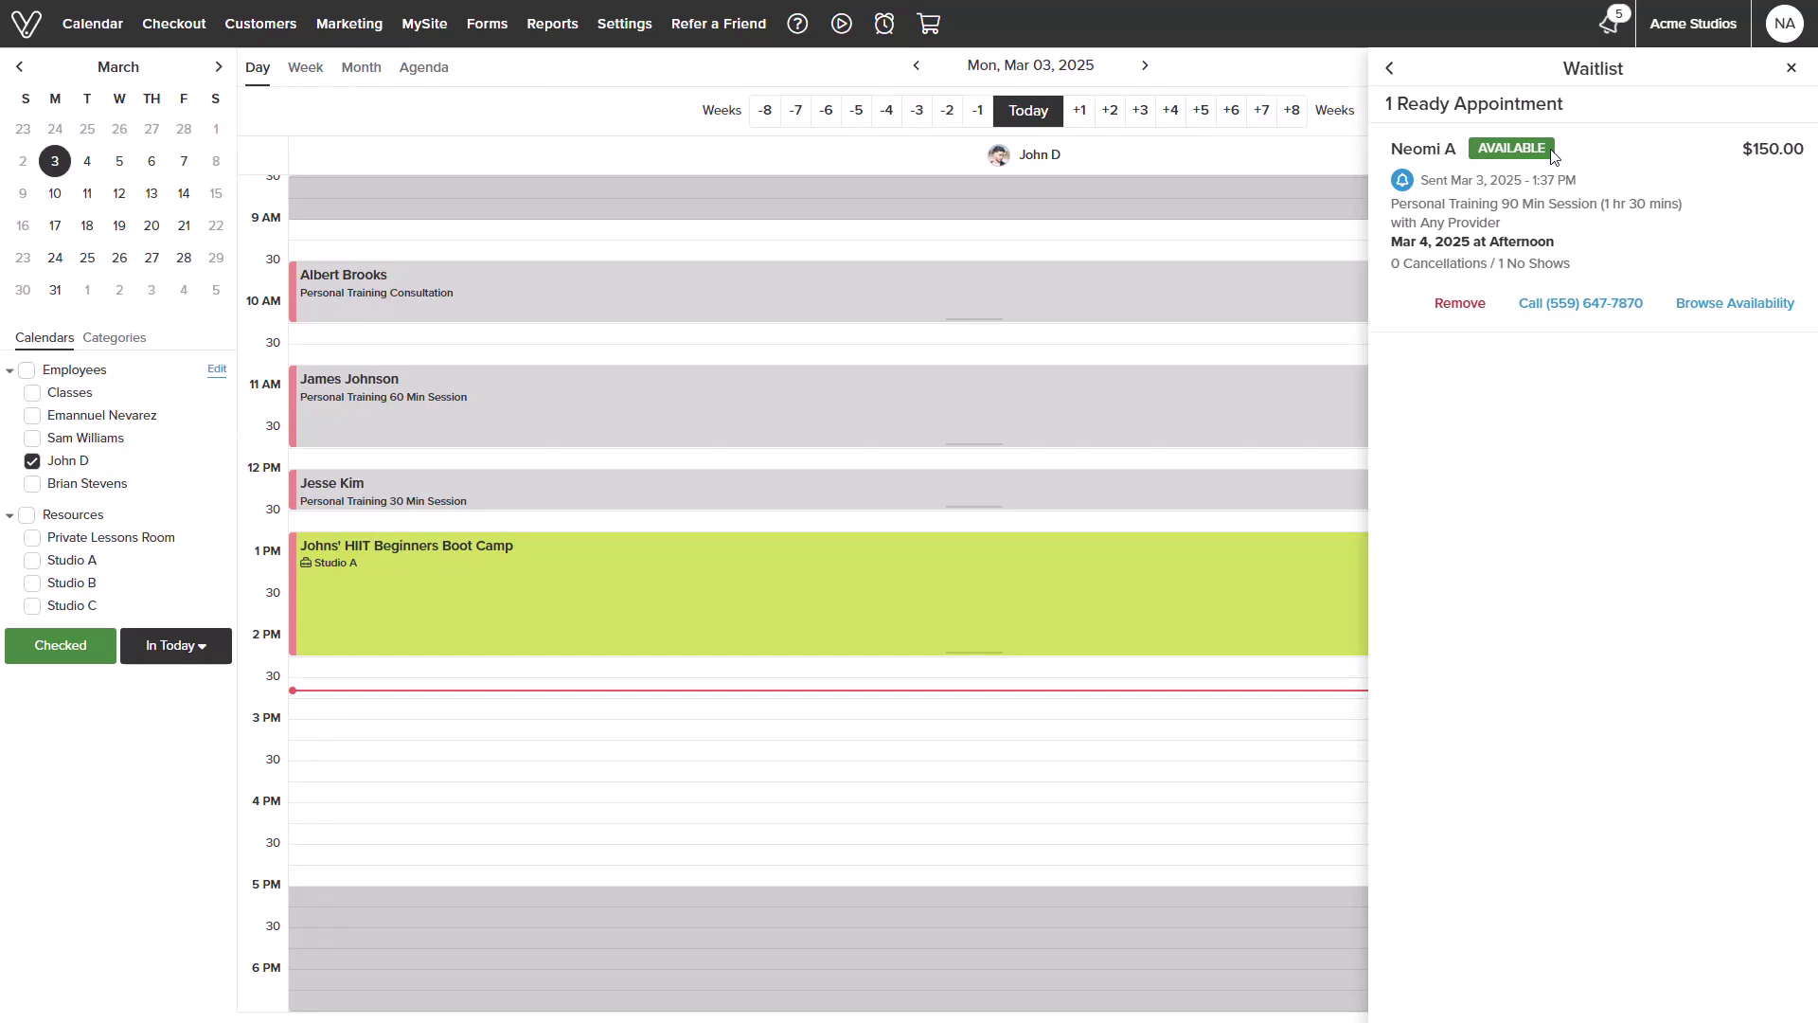
{"action": "left_click", "coordinate": [1726, 303]}
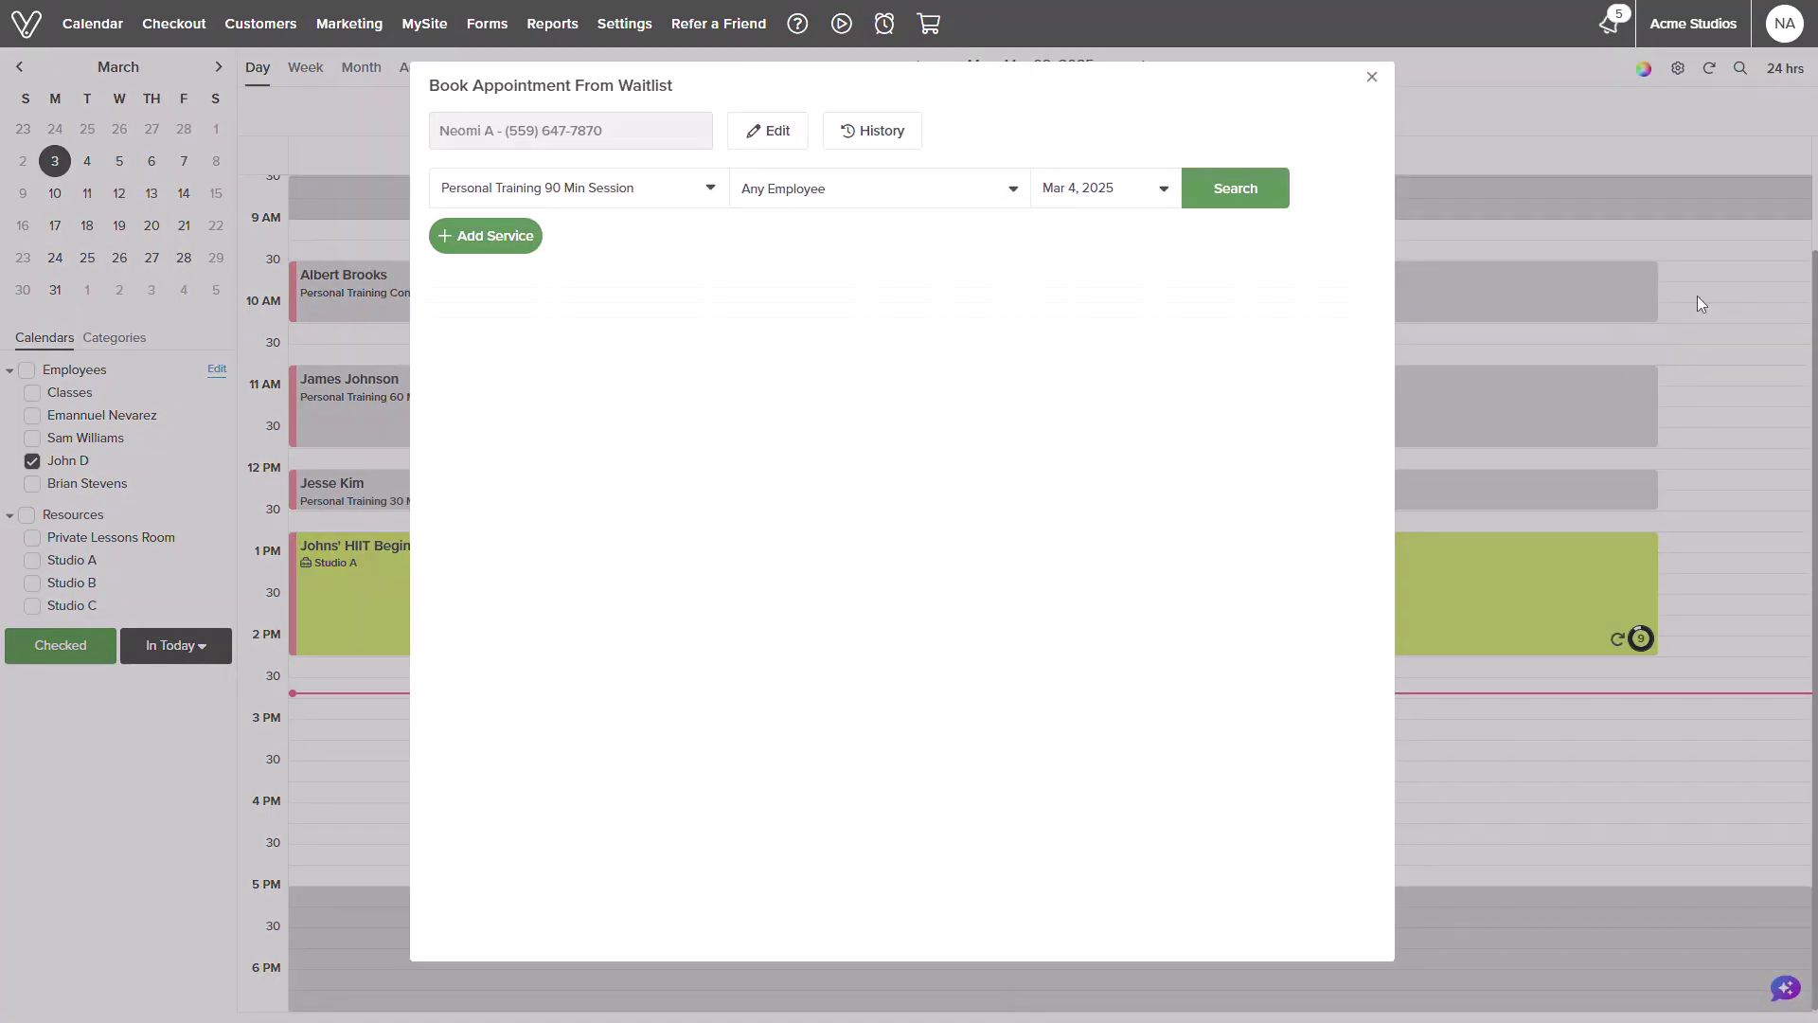